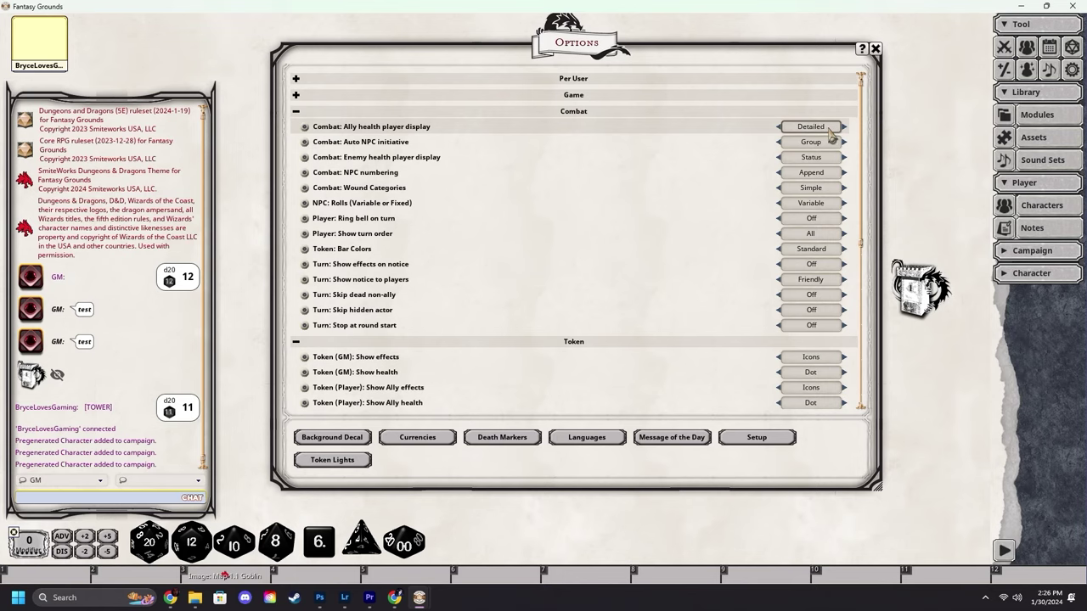
Step: Cycle Combat: Ally health player display through its choices back to Detailed, and set Combat: Auto NPC initiative to On
click(829, 128)
click(831, 130)
click(831, 130)
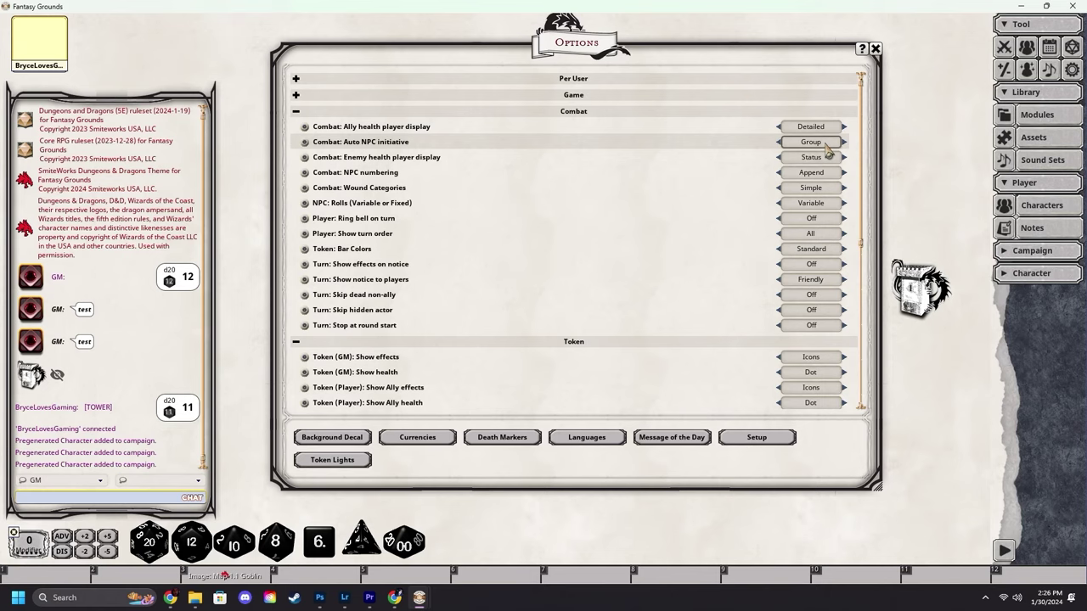
click(825, 145)
click(828, 148)
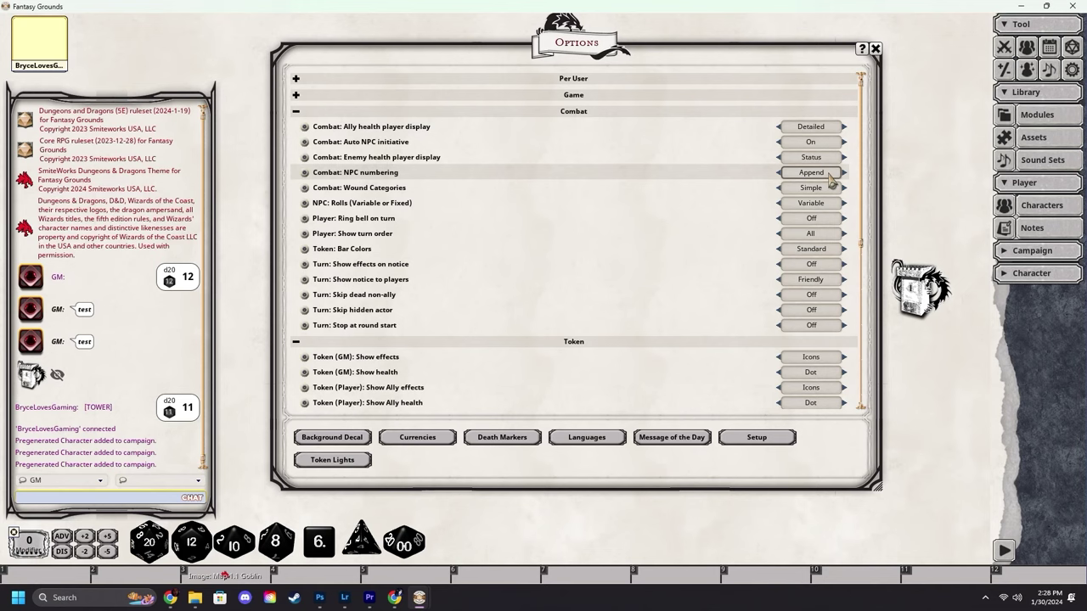
Step: Cycle Combat: NPC numbering and Combat: Wound Categories through their choices, returning them to Append and Simple
click(830, 177)
click(831, 176)
click(831, 177)
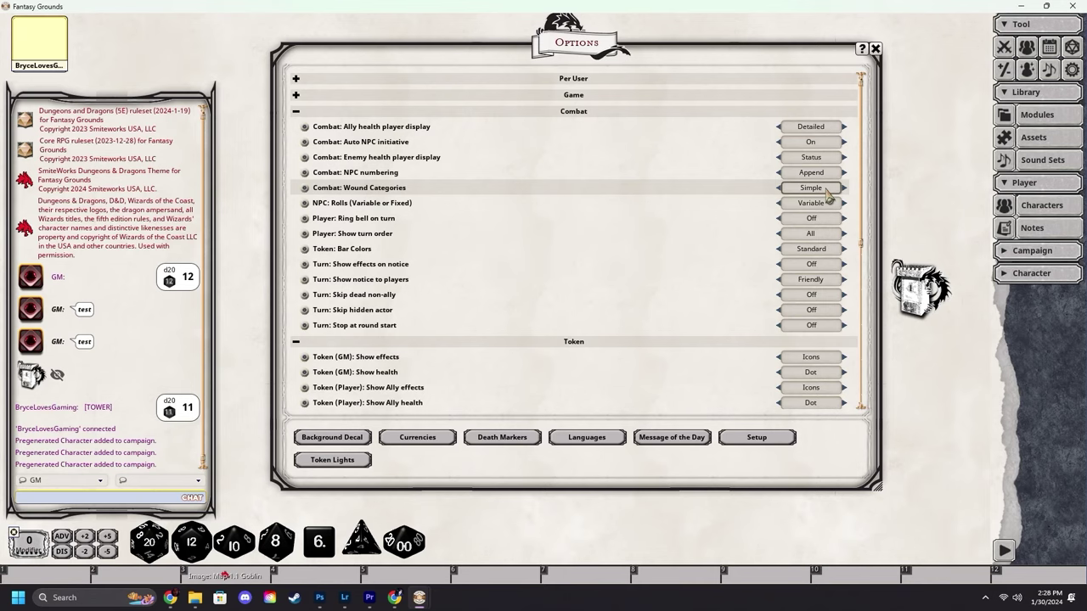
click(829, 193)
click(828, 190)
Step: Cycle NPC: Rolls and Player: Show turn order through their choices, returning them to Variable and All
scroll(829, 192, down, 1)
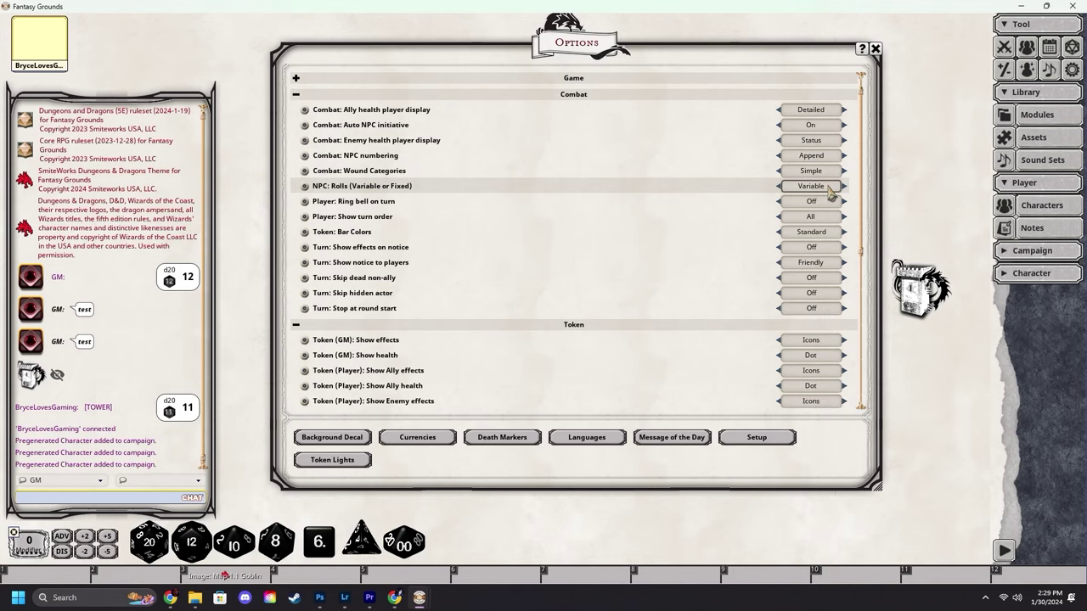
click(830, 190)
click(830, 189)
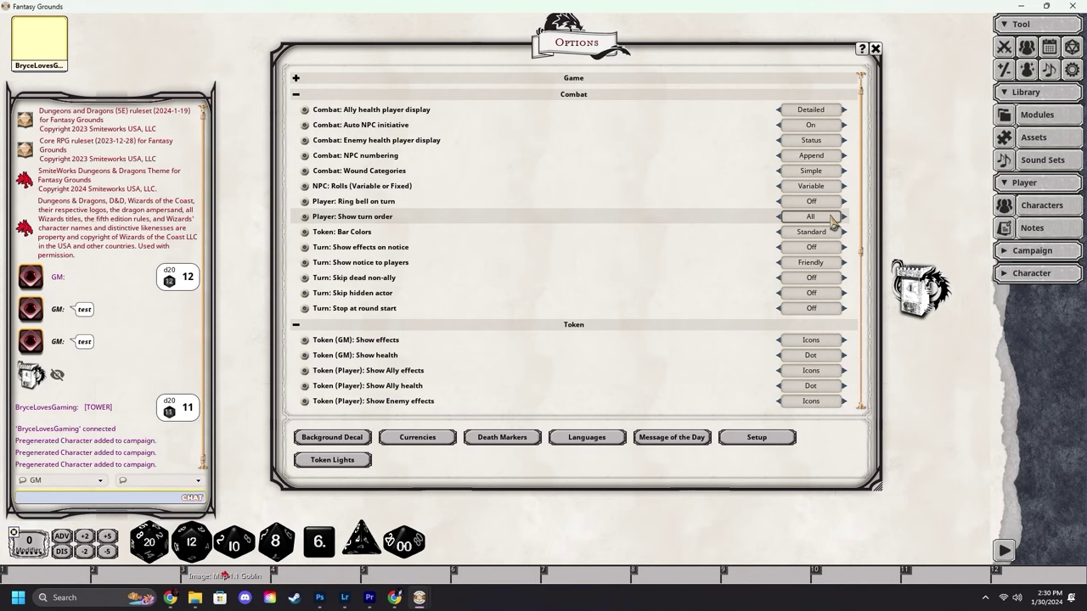
click(832, 218)
click(832, 218)
click(832, 218)
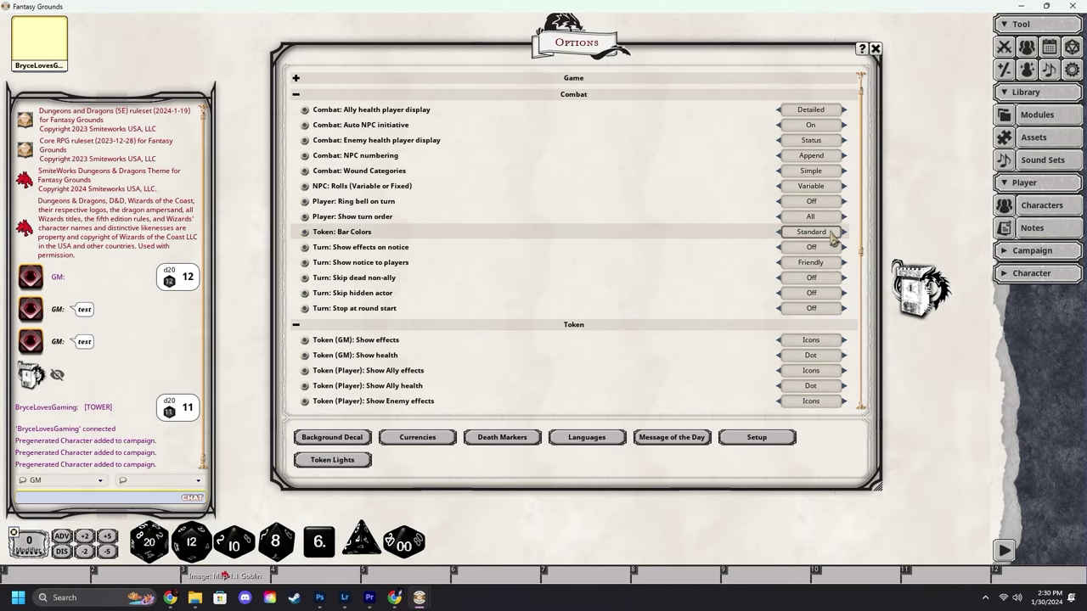
Step: Set Token: Bar Colors to Tiered, and try All for Turn: Show notice to players before returning it to Friendly
click(832, 236)
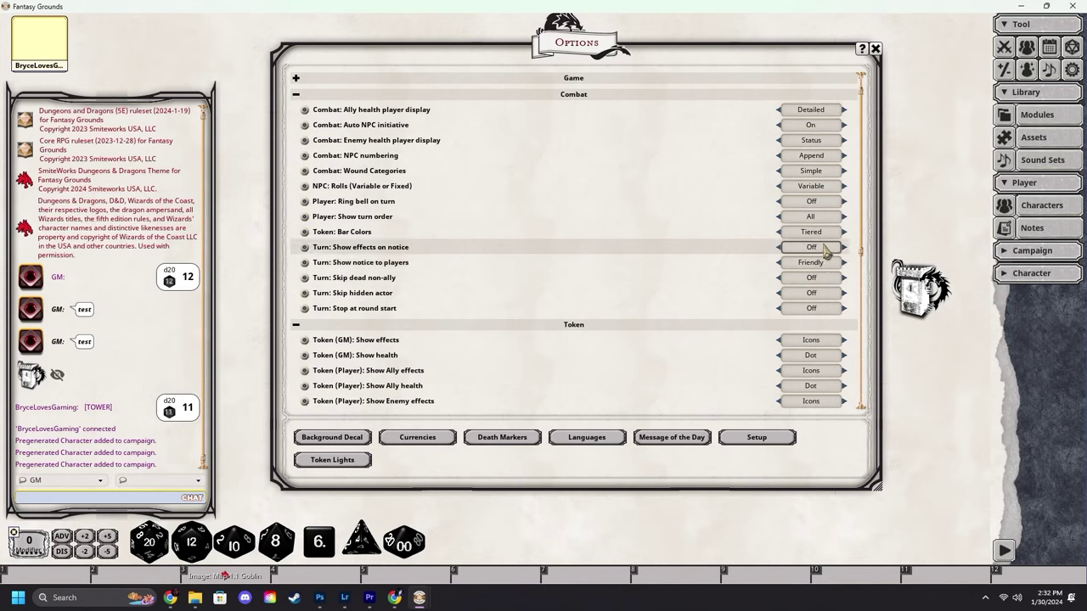
click(830, 262)
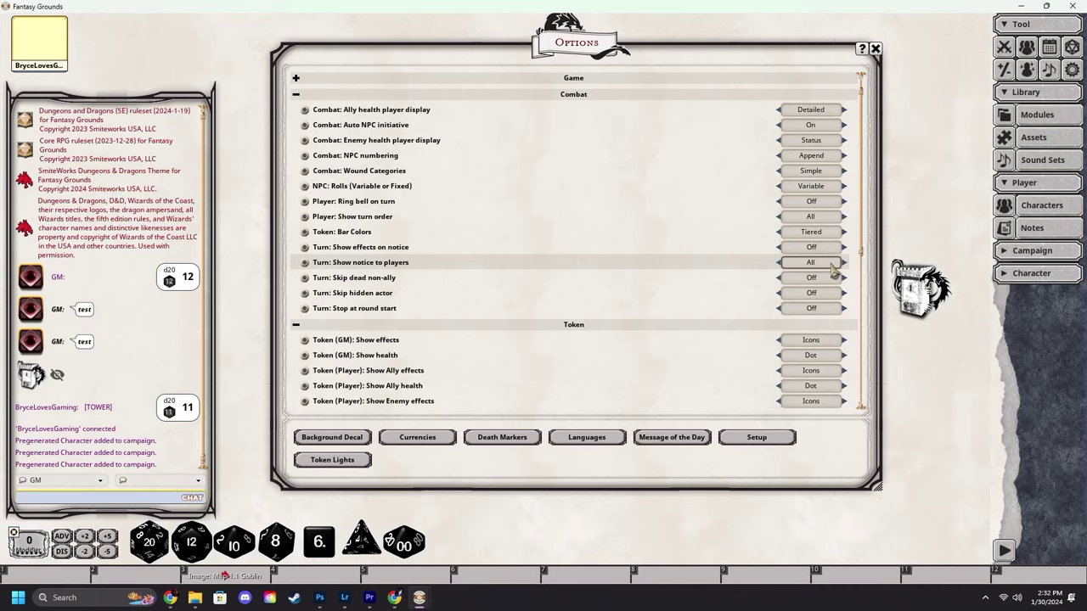
click(832, 263)
Step: Set Turn: Skip dead non-ally to On and collapse the Combat options section
scroll(832, 266, down, 1)
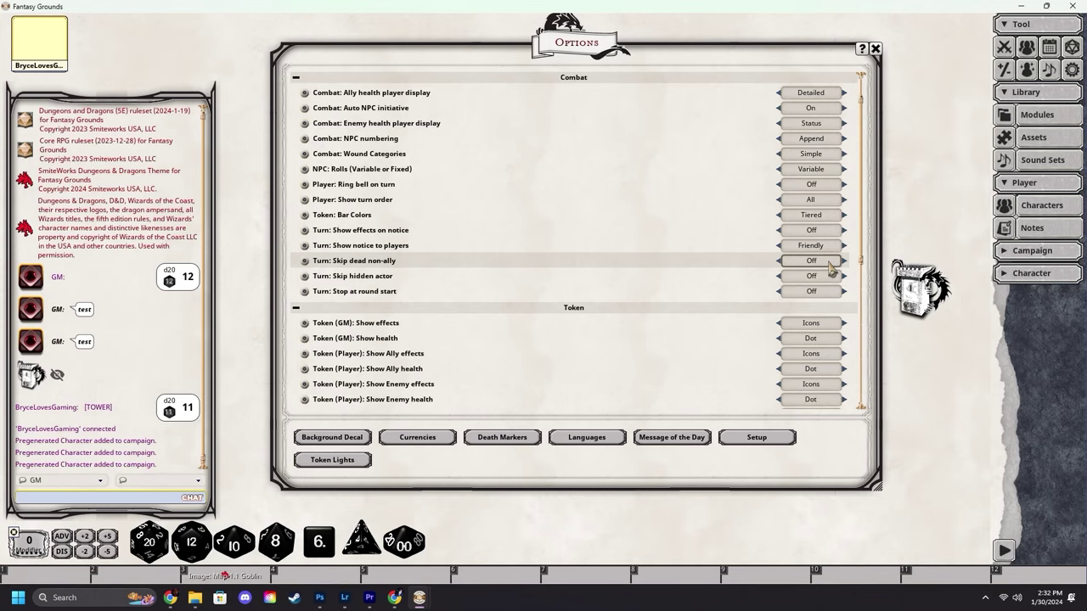
click(828, 262)
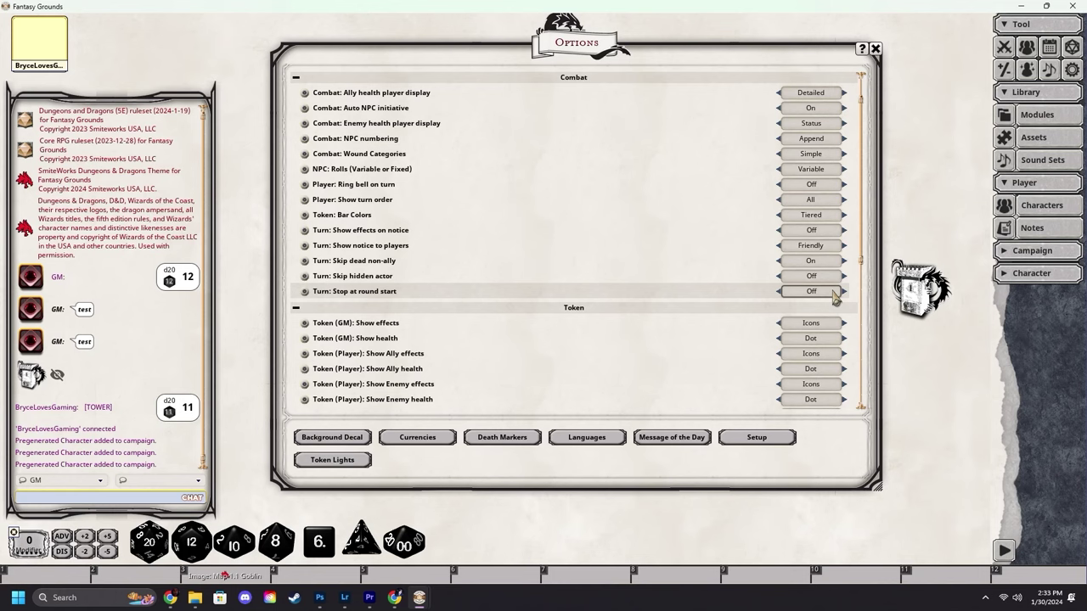
click(429, 77)
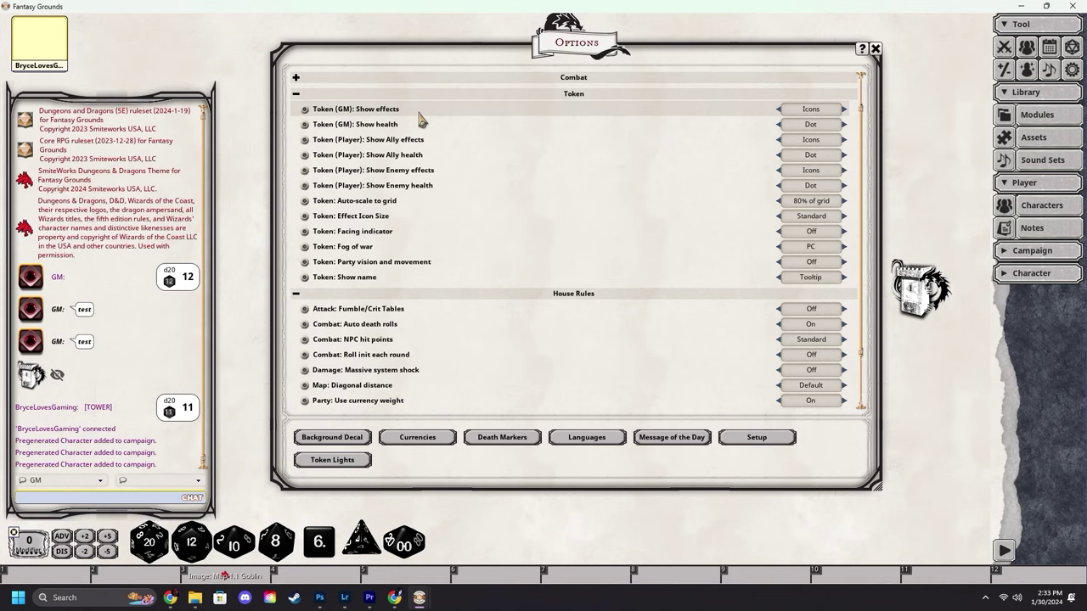
Step: Cycle Token (GM): Show effects through its choices and return it to Icons
click(832, 116)
click(832, 118)
click(832, 118)
click(832, 118)
click(832, 118)
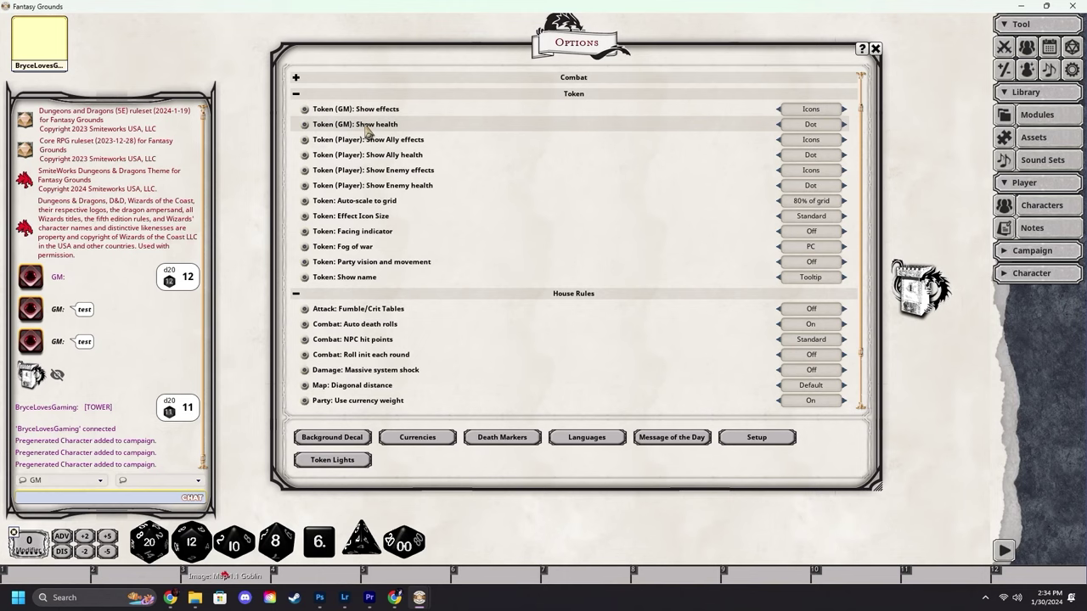
Step: Set Token (GM): Show health to Bar Hover
click(829, 132)
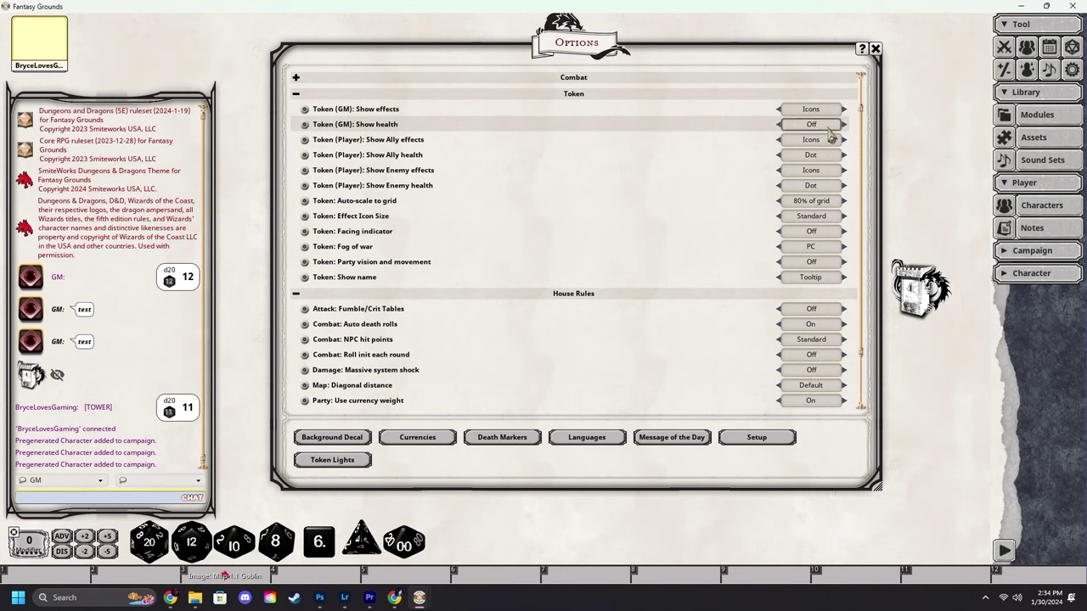
click(829, 132)
click(830, 132)
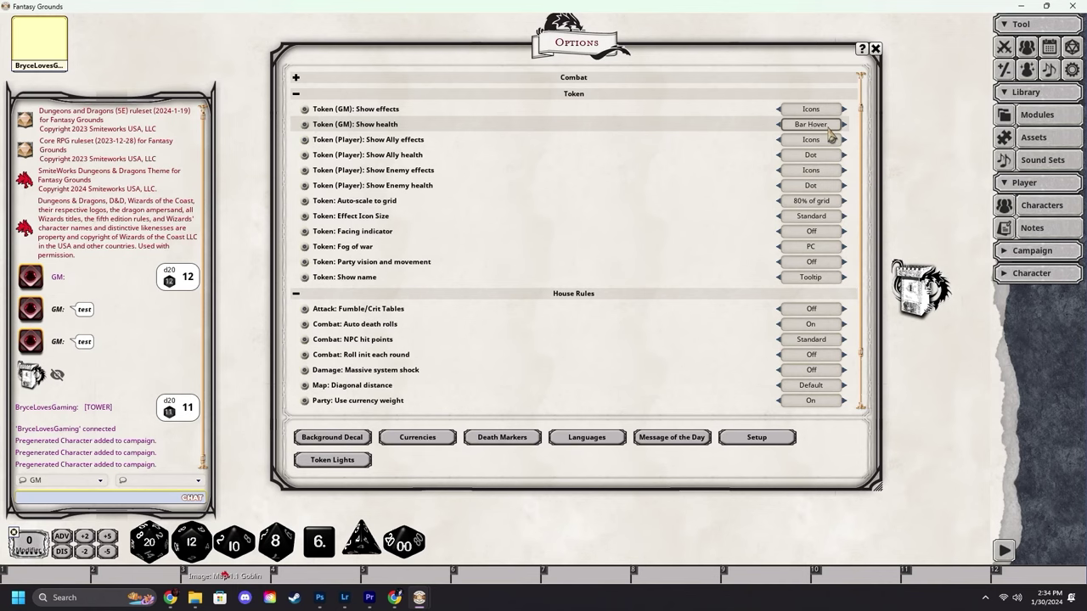
Step: Cycle Token: Auto-scale to grid through its choices and return it to 80% of grid
click(838, 204)
click(839, 204)
click(838, 204)
click(839, 203)
click(839, 204)
click(839, 204)
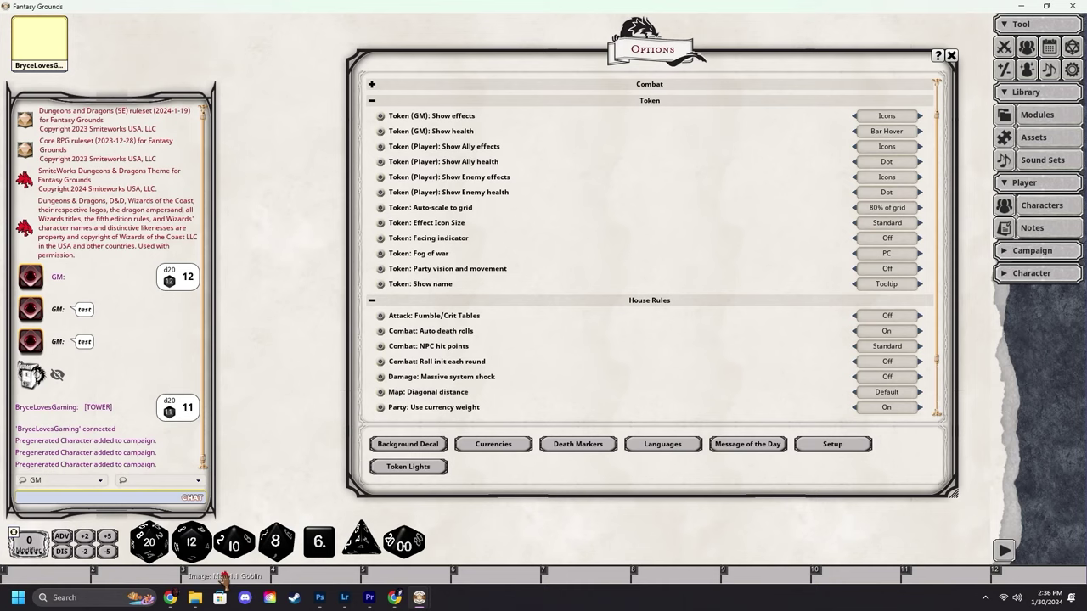
Step: Open the Map-1.1 Goblin Ambush image and rotate the character token on its square
click(223, 577)
mouse_move(376, 291)
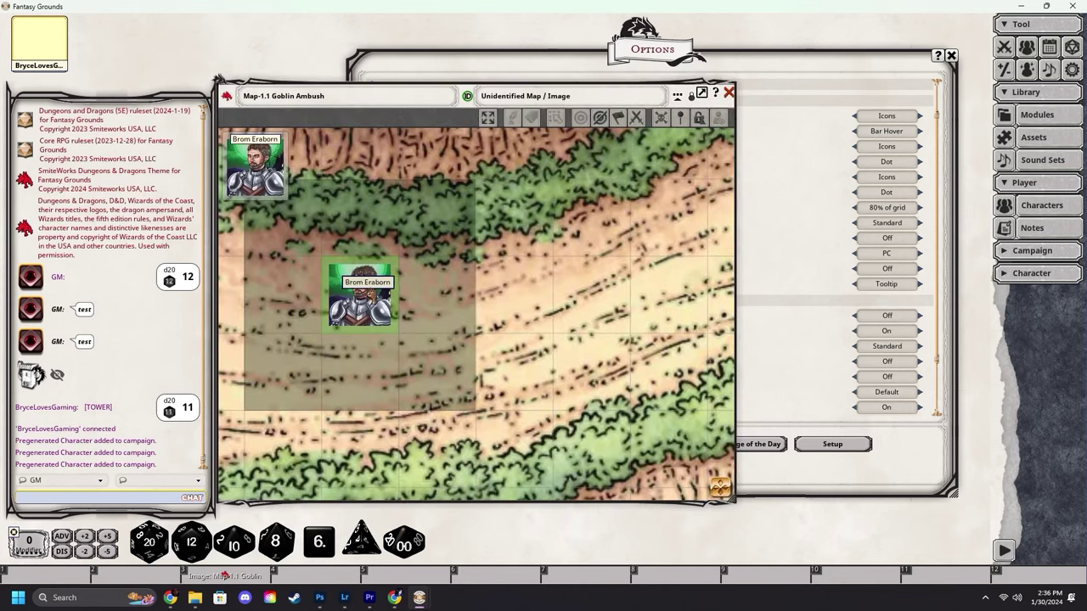
key(ctrl)
scroll(376, 291, down, 3)
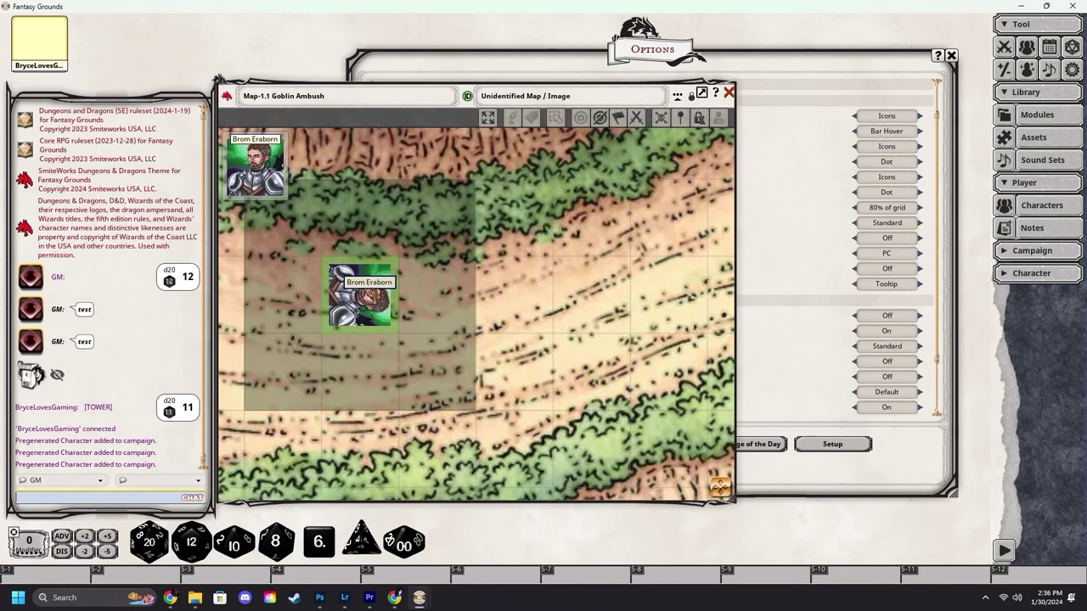
scroll(361, 297, up, 1)
scroll(361, 297, down, 4)
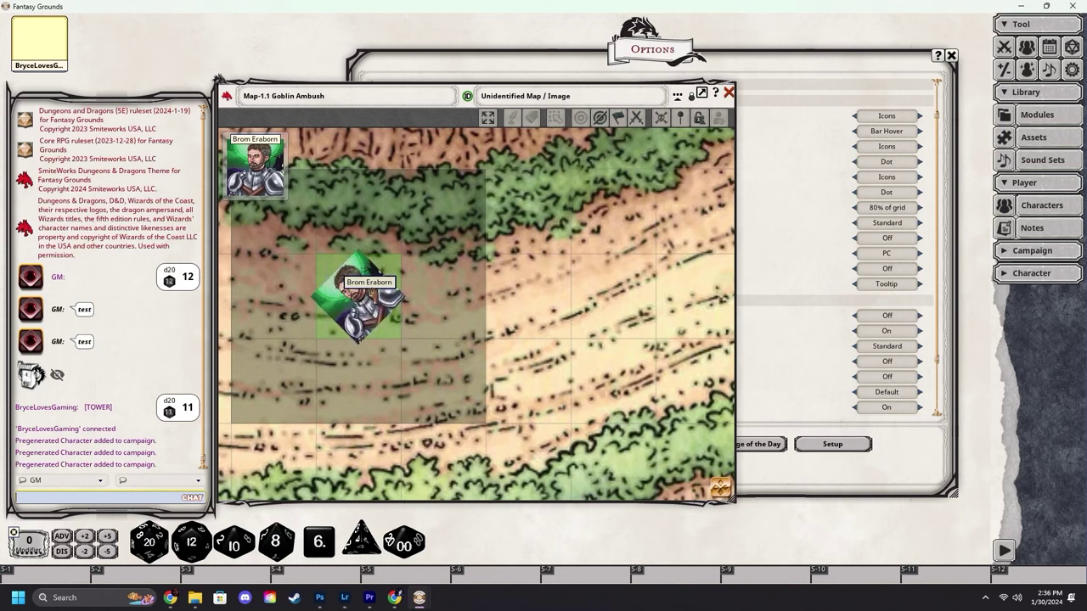
scroll(361, 297, down, 5)
scroll(361, 297, down, 5)
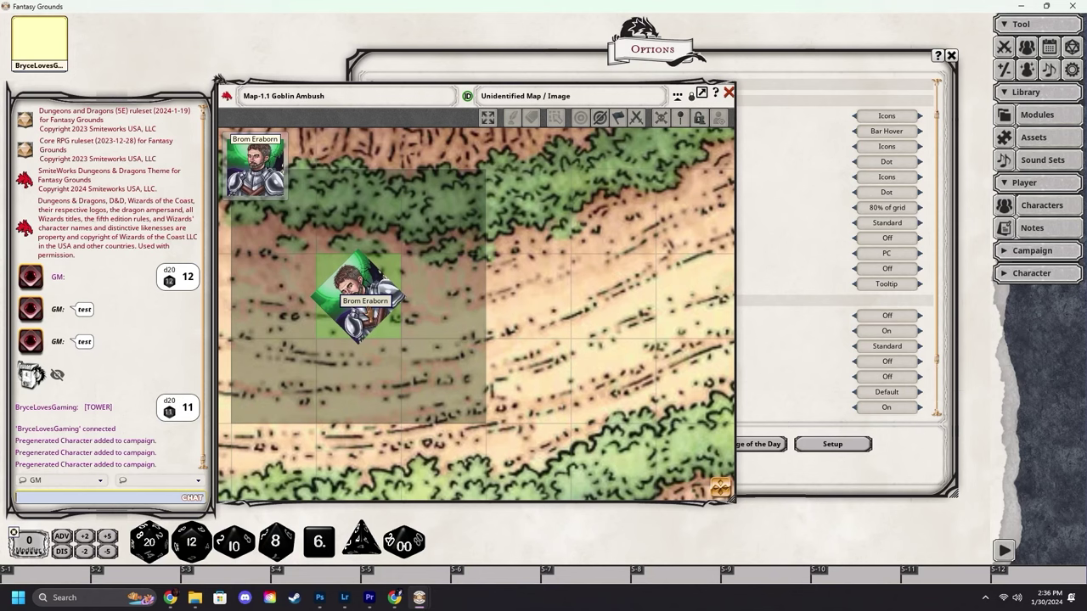
scroll(361, 297, down, 2)
Step: Return to the token options and set Token: Facing indicator to On
click(515, 279)
scroll(515, 279, up, 2)
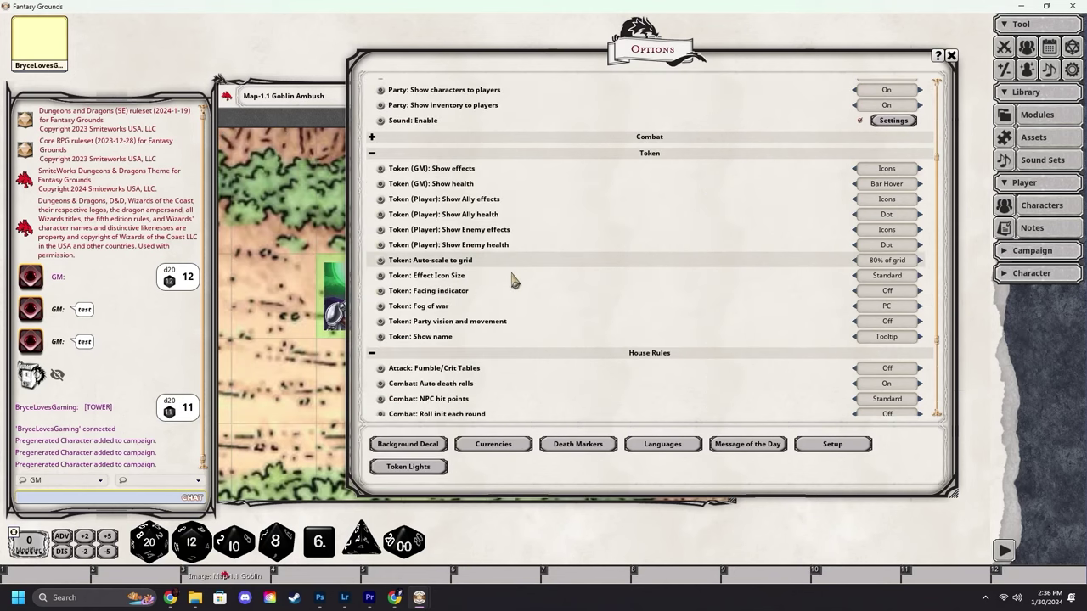
click(897, 292)
Step: Turn the character token's facing arrow around on the Goblin Ambush map, ending diagonally, and close the map
click(316, 127)
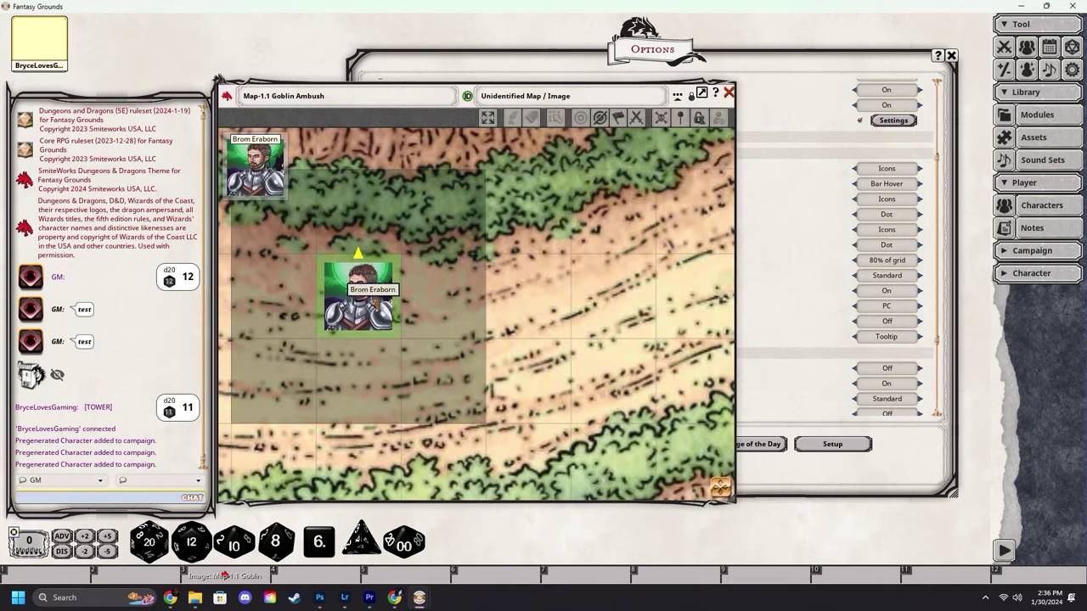
scroll(358, 297, down, 7)
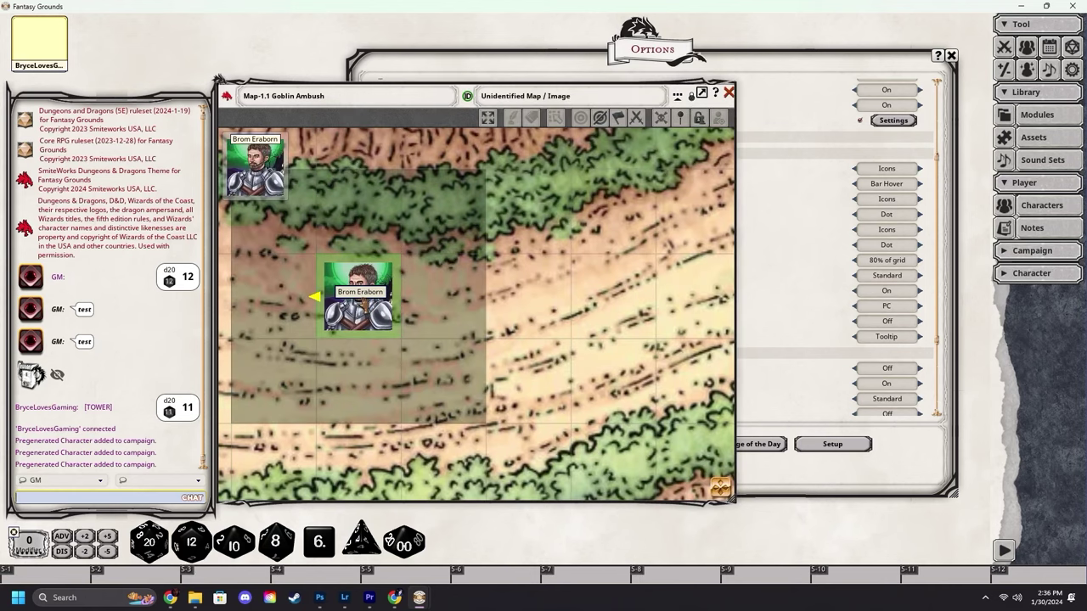
scroll(358, 297, down, 7)
scroll(359, 297, down, 7)
scroll(358, 298, down, 7)
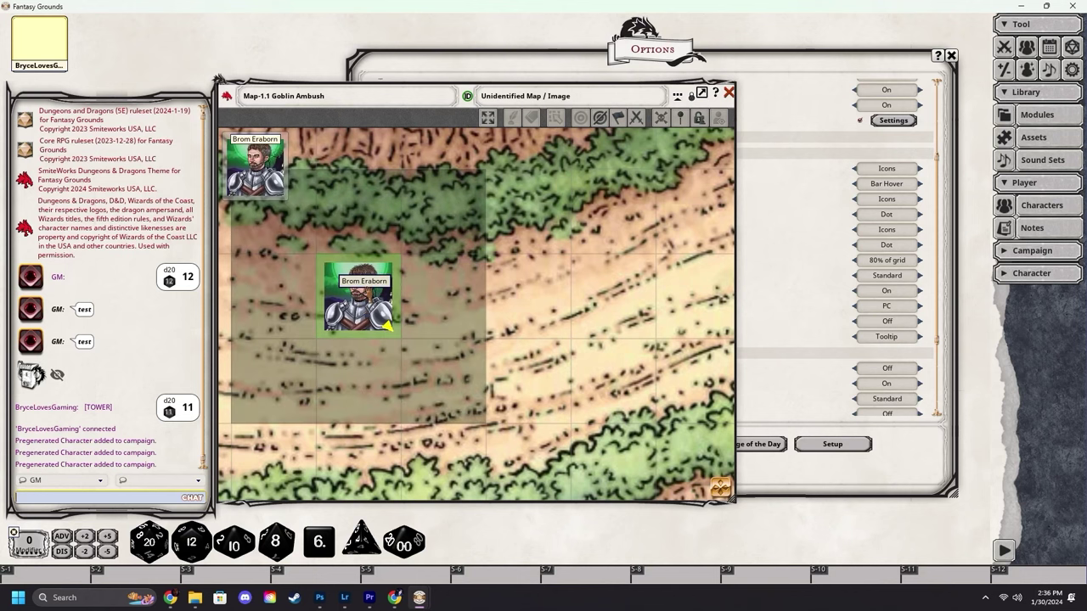
click(729, 91)
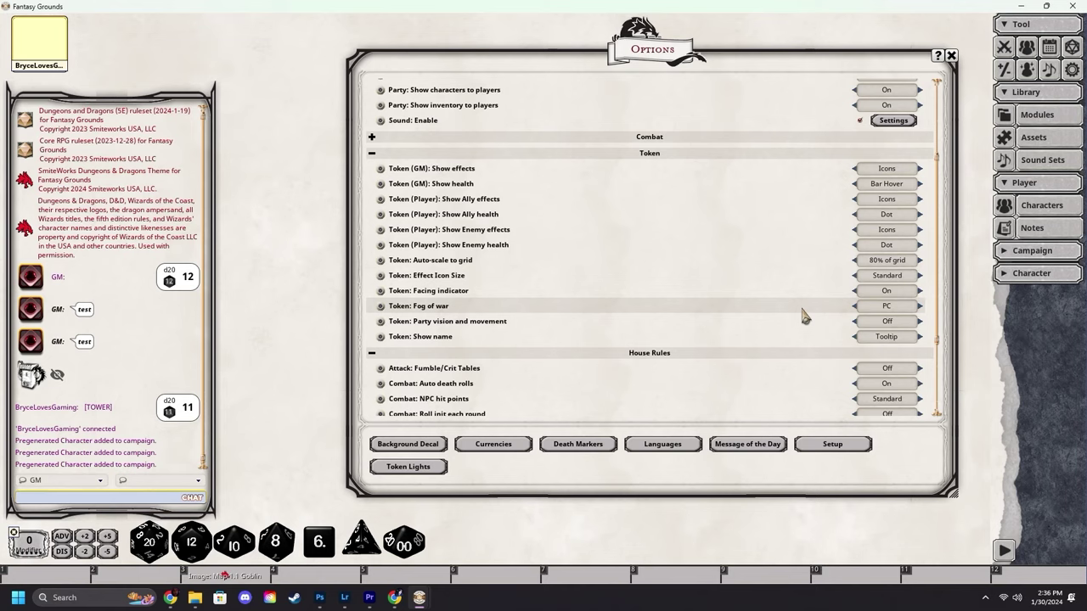
Step: Toggle Token: Fog of war and return it to PC, and set Token: Show name to Off
click(900, 307)
click(902, 310)
scroll(754, 303, down, 2)
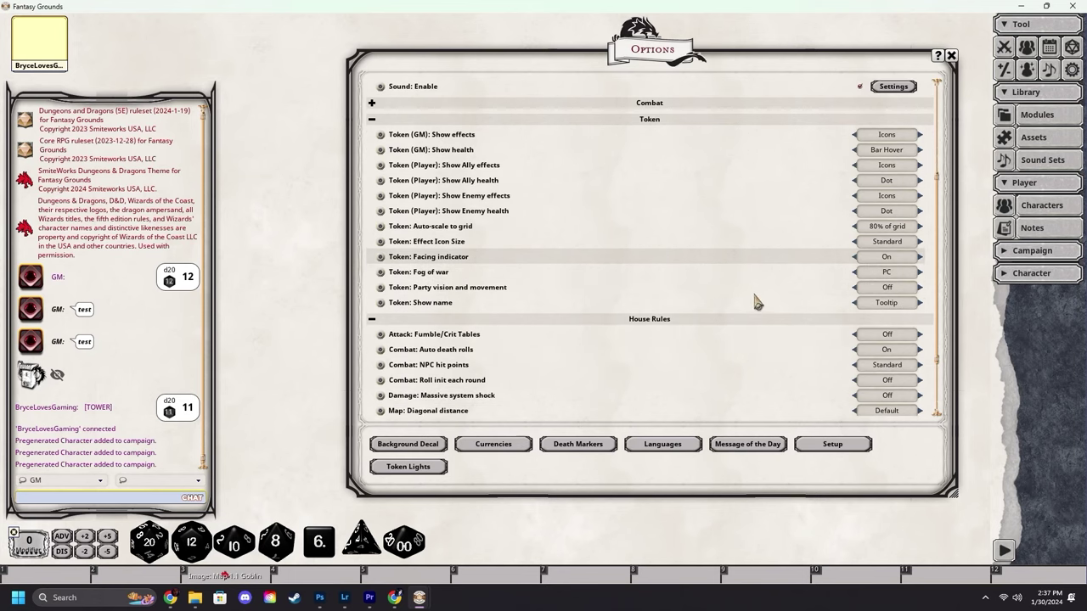
click(890, 302)
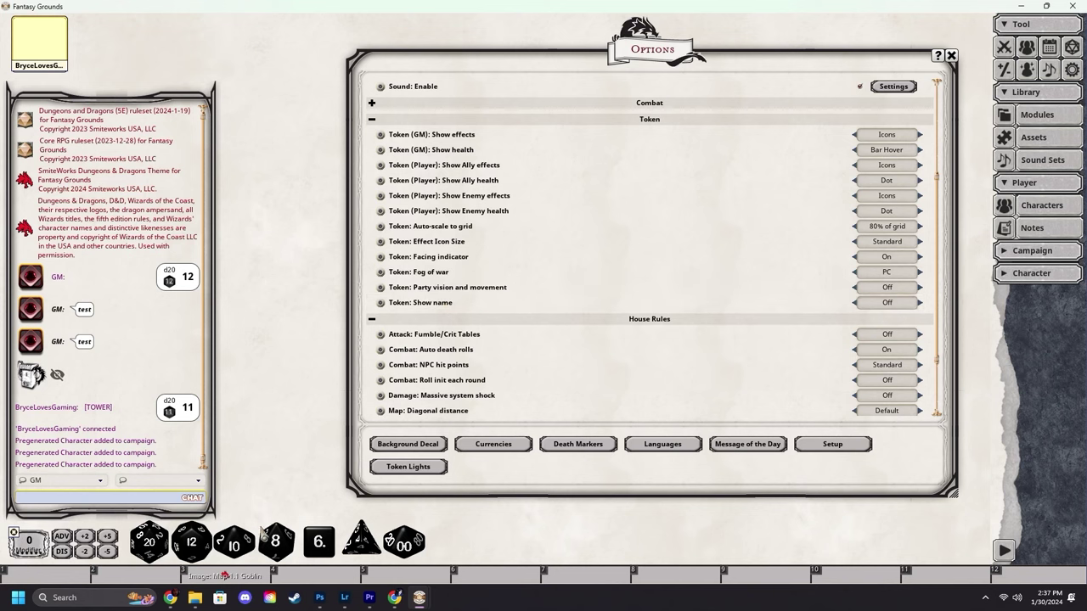
Step: Reopen the Goblin Ambush map, move it clear of the option values, and check the token's name display
click(240, 576)
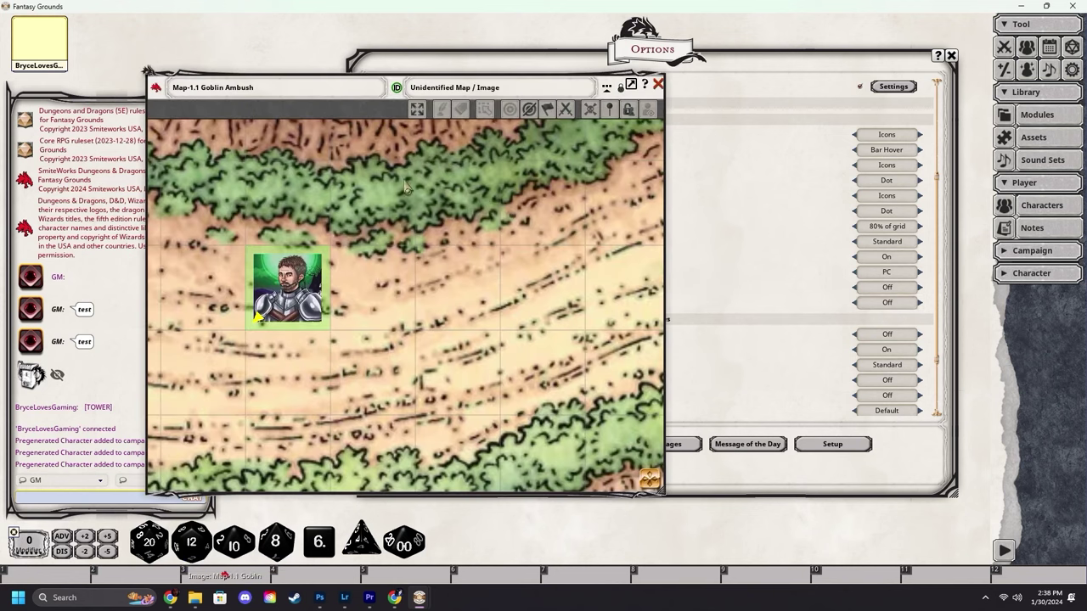
drag(369, 106, 265, 104)
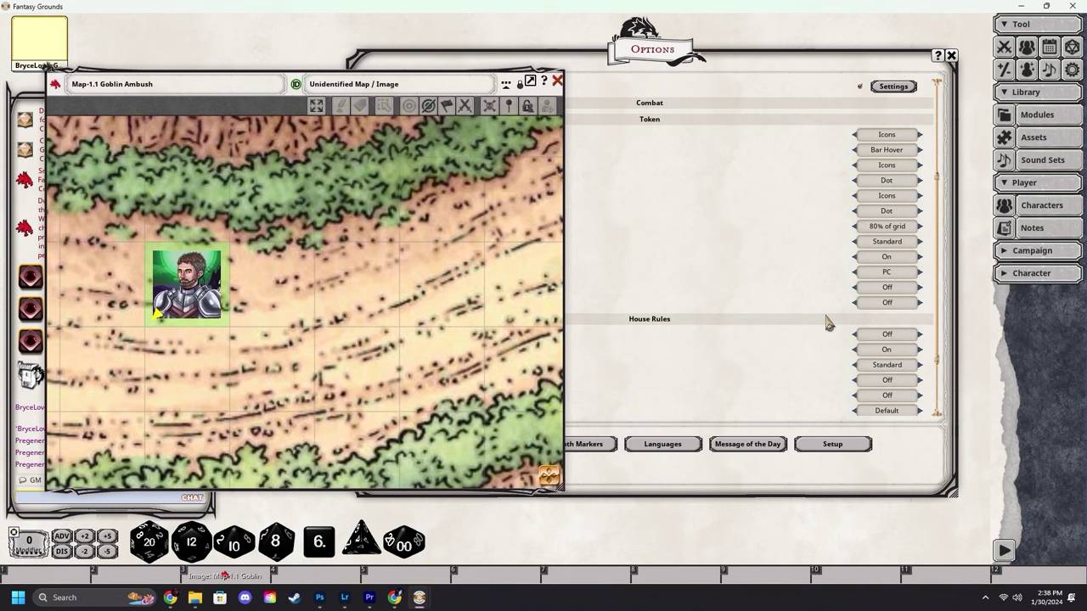
mouse_move(208, 276)
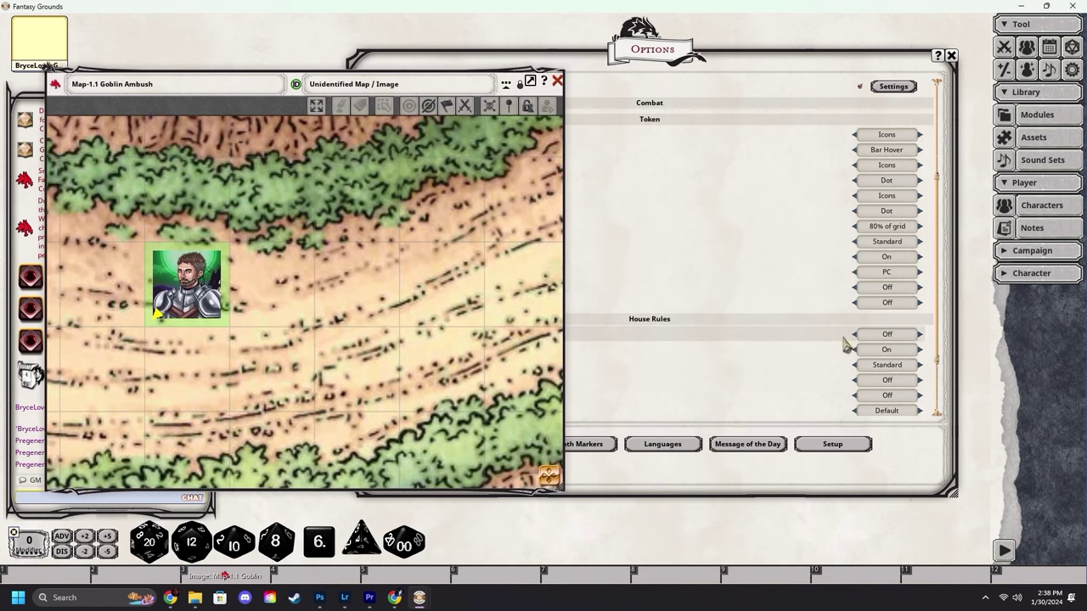
Step: Try Tooltip, Title and Title Hover for Token: Show name, return it to Off, and close the map
click(886, 302)
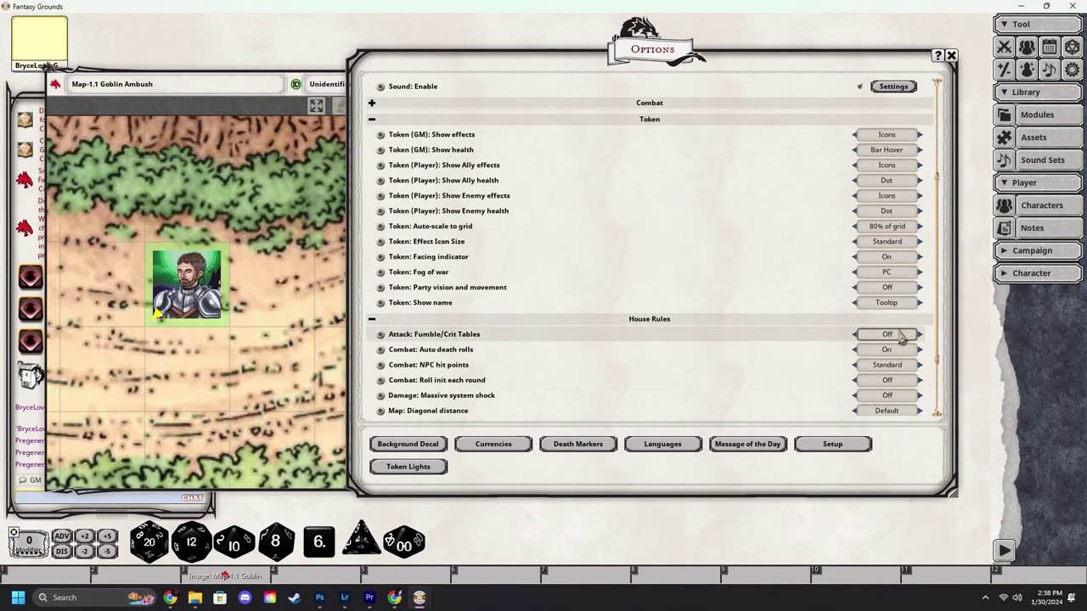
click(886, 302)
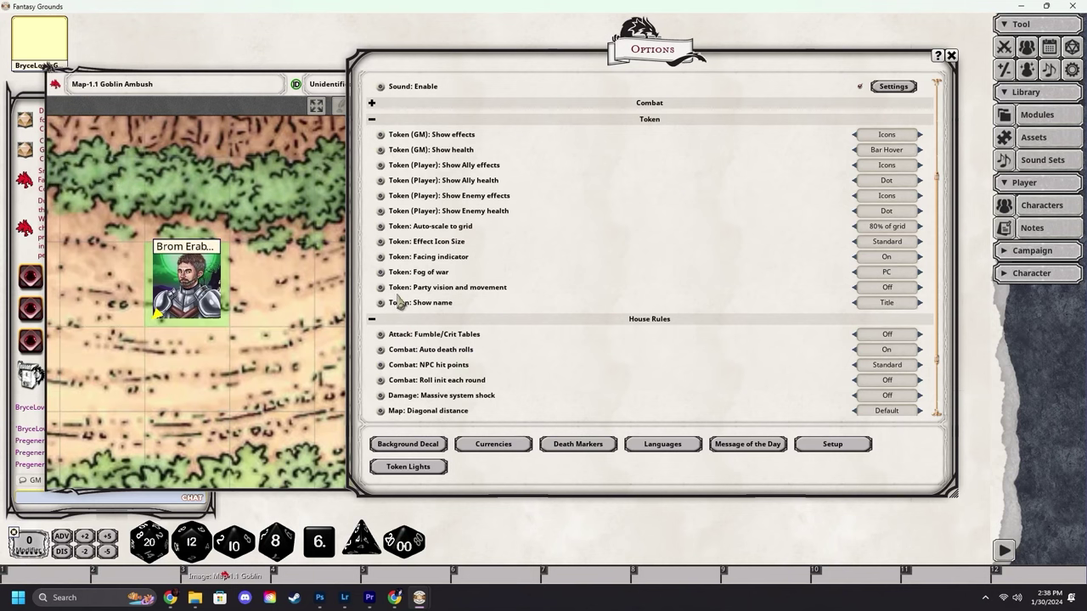
click(886, 302)
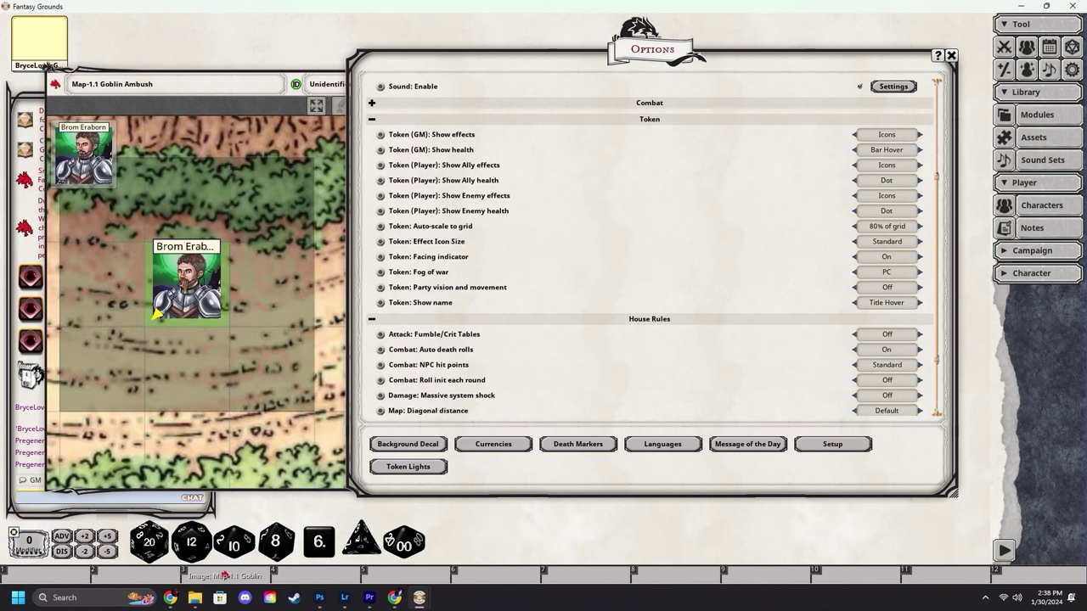
click(890, 306)
click(251, 113)
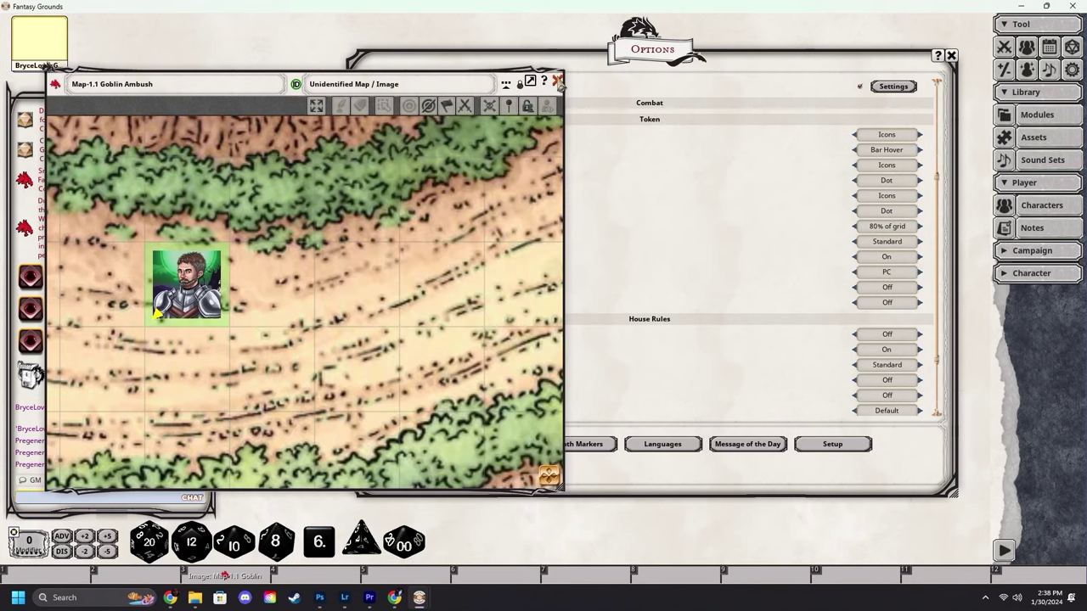
click(560, 81)
Step: Collapse the Token section and toggle the house rule Attack: Fumble/Crit Tables, ending on Off
click(372, 120)
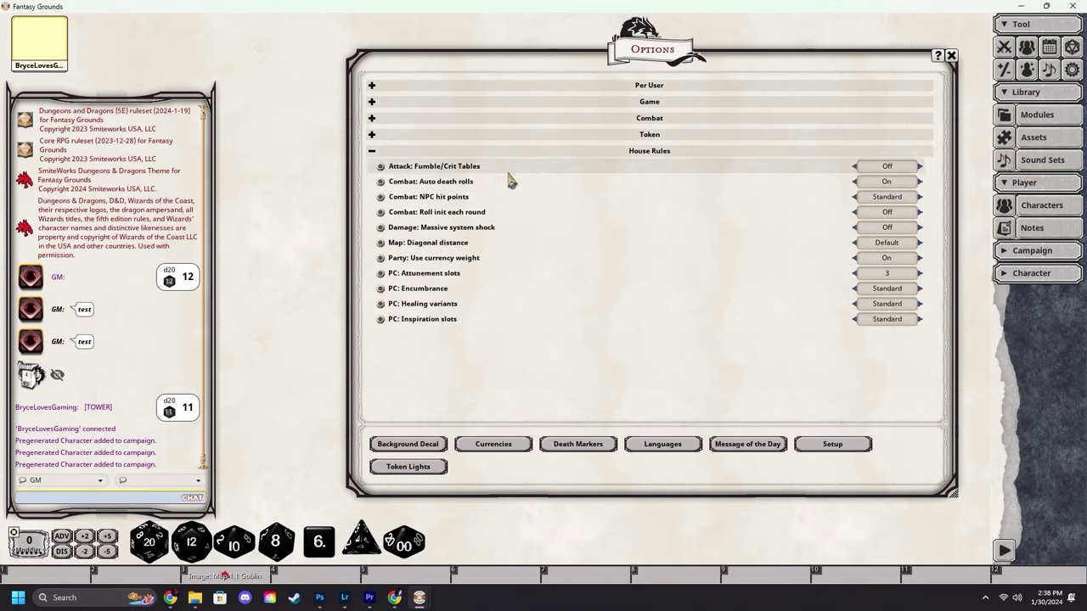
click(902, 170)
click(901, 170)
click(902, 170)
click(901, 169)
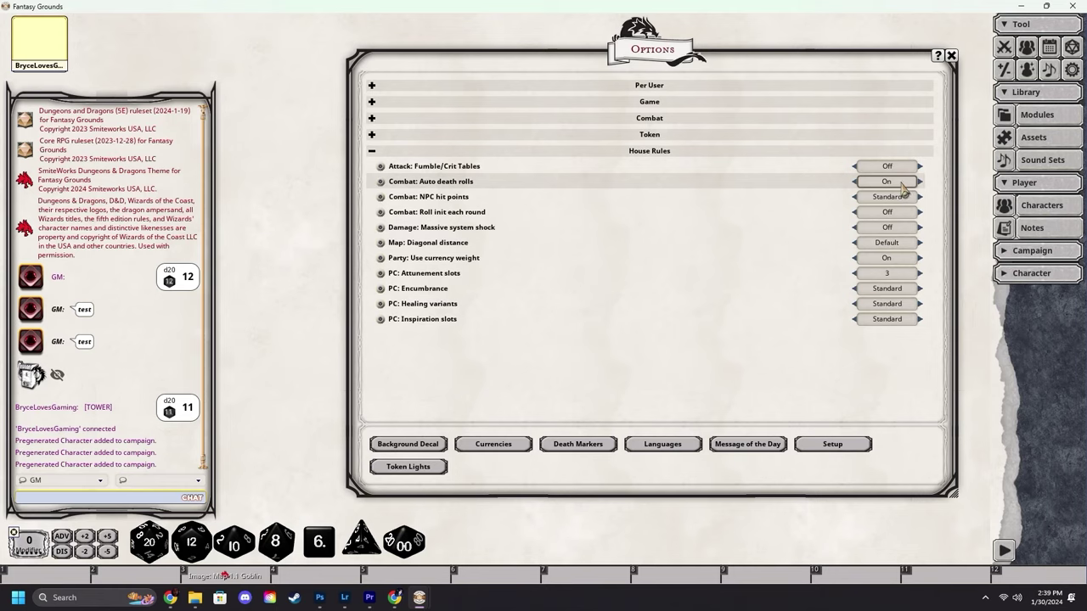
Step: Set the house rule Combat: Auto death rolls to Off and Combat: NPC hit points to Random
click(902, 188)
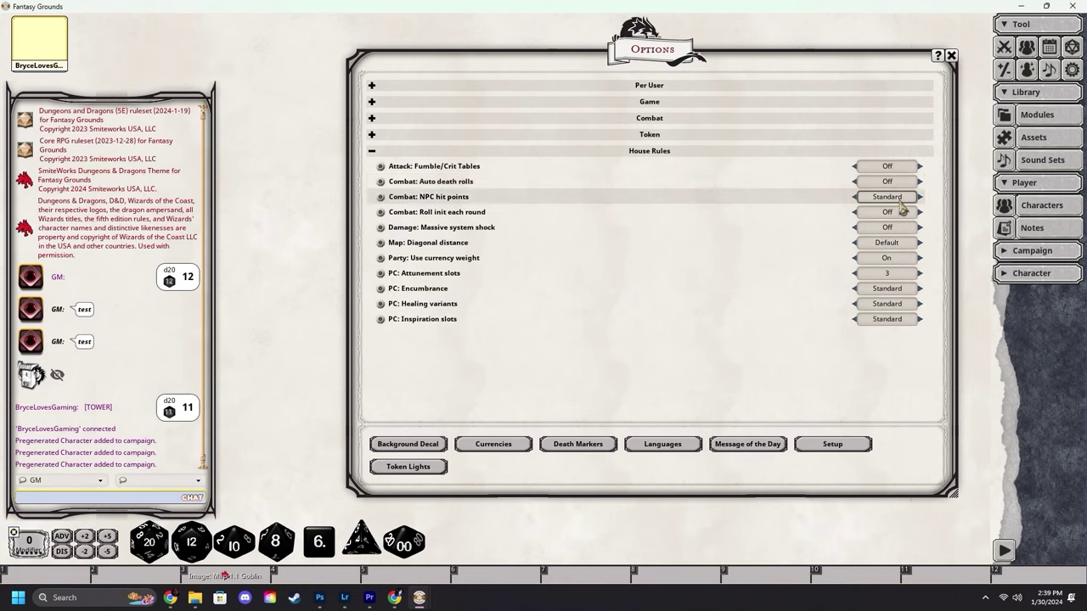
click(900, 201)
click(901, 206)
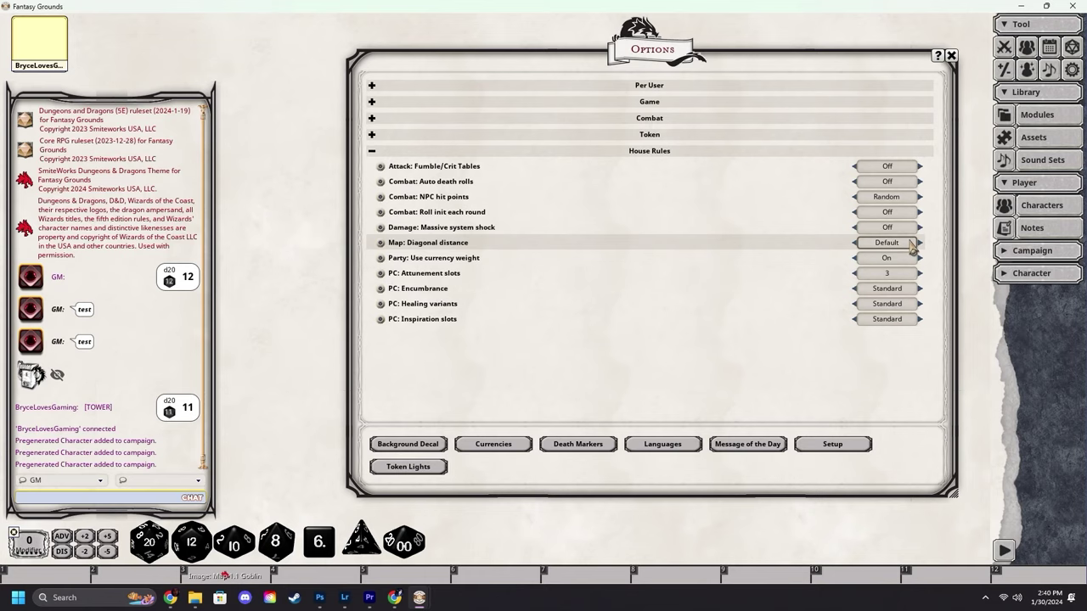
Step: Cycle Map: Diagonal distance through its choices and return it to Default
click(915, 243)
click(913, 244)
click(918, 242)
click(913, 244)
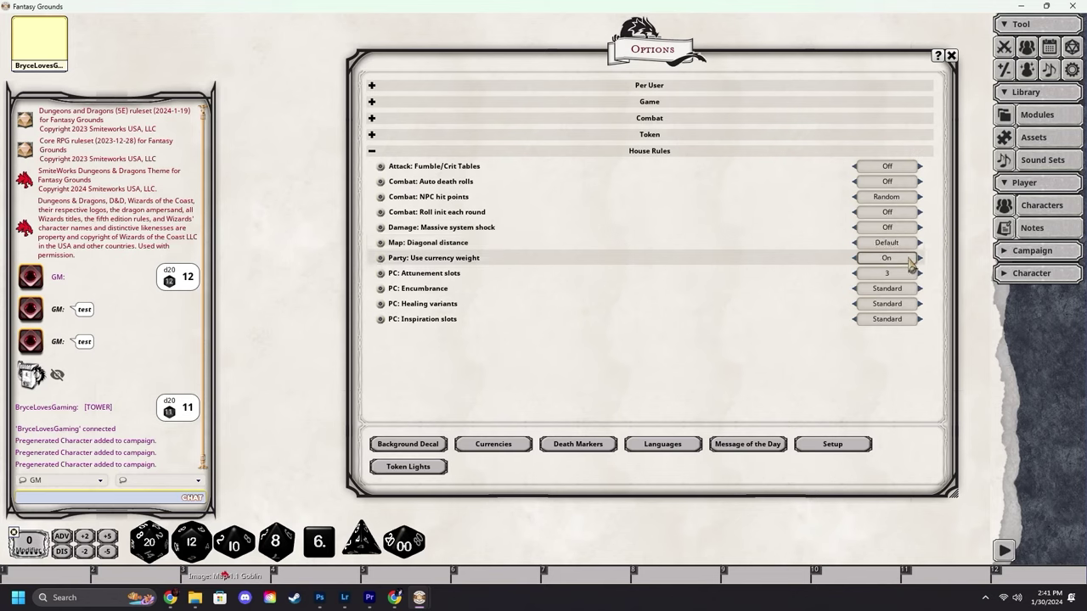
Step: Toggle the house rule Party: Use currency weight several times, ending on Off
click(909, 259)
click(909, 259)
click(909, 259)
click(909, 259)
click(909, 259)
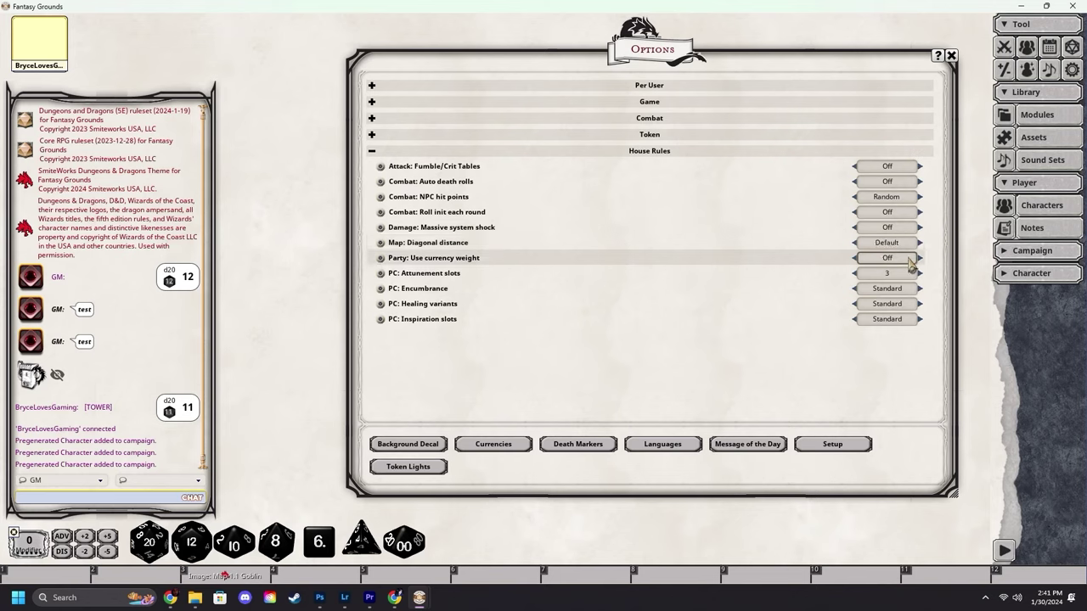
Step: Try other values for PC: Healing variants and PC: Inspiration slots, and return both to Standard
click(914, 304)
click(914, 309)
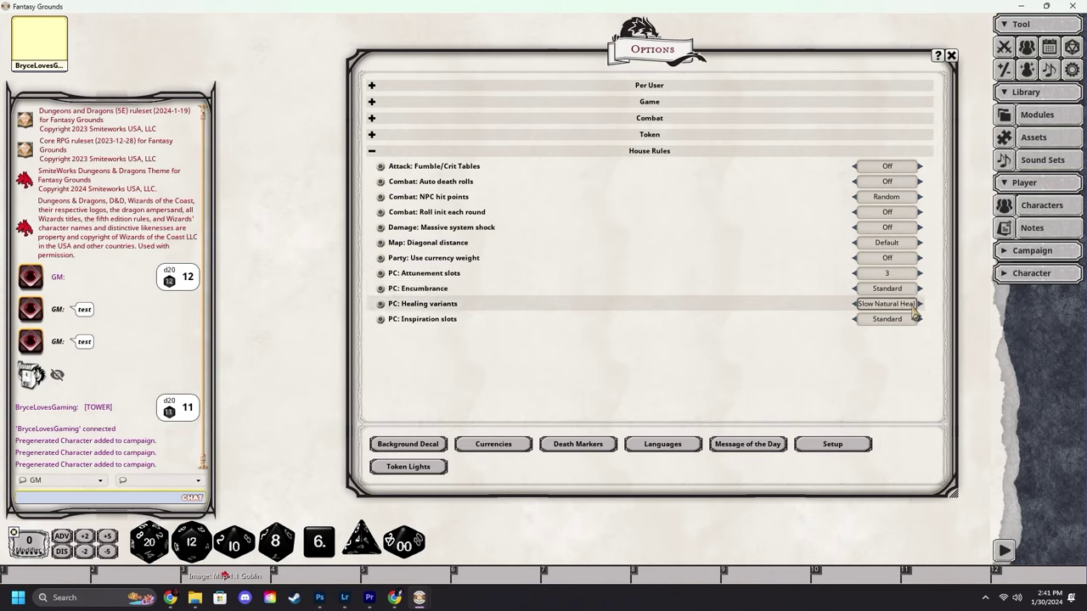
click(914, 309)
click(912, 320)
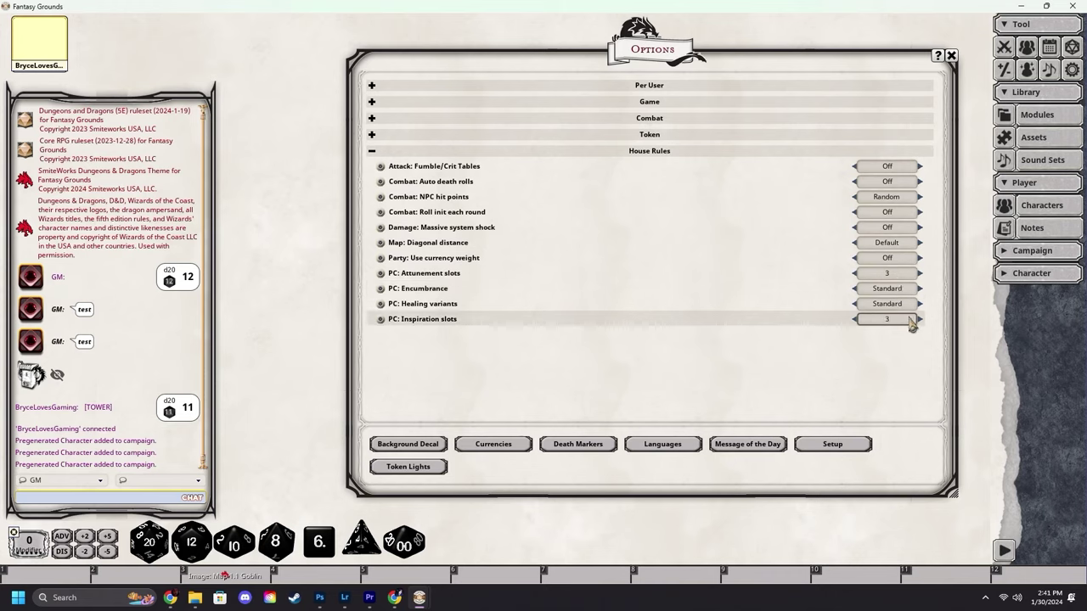
click(912, 321)
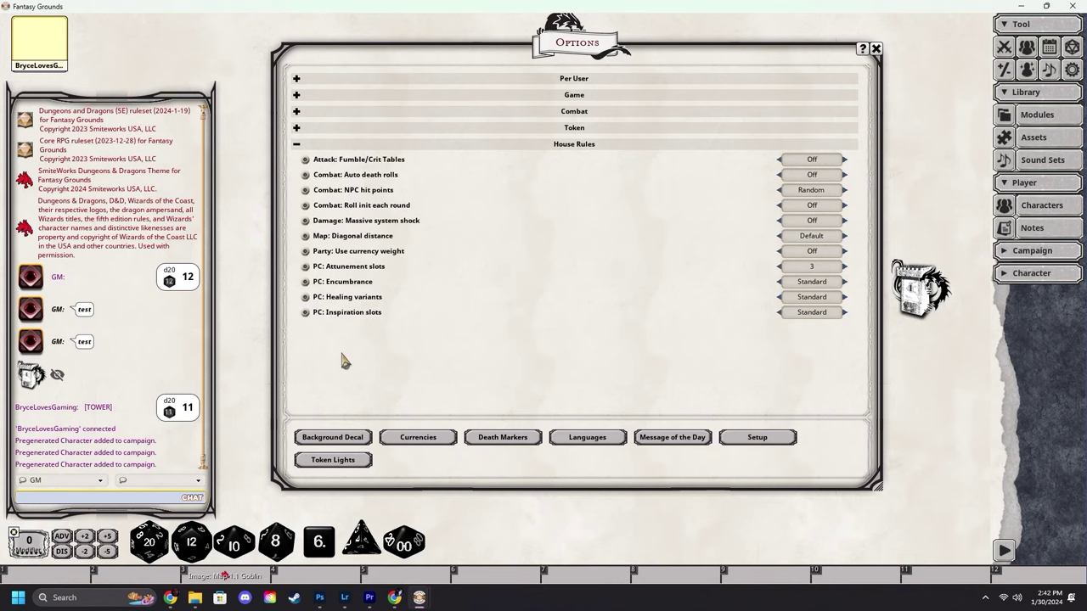
Step: Collapse House Rules, open the background decal selection, and move both windows aside to uncover the desktop
click(298, 146)
click(342, 443)
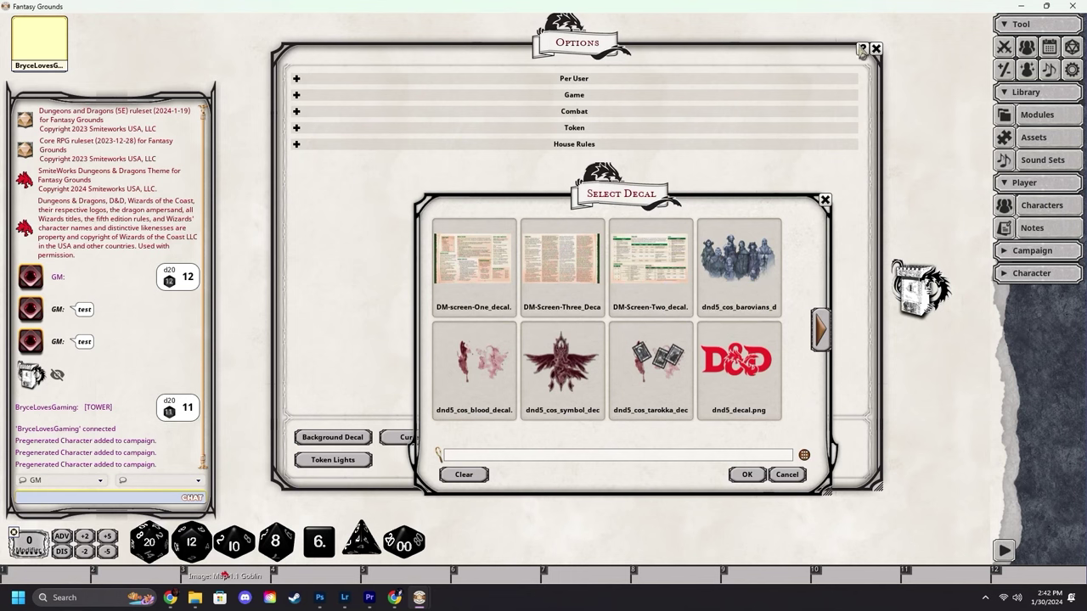
drag(814, 57, 128, 225)
drag(604, 202, 878, 200)
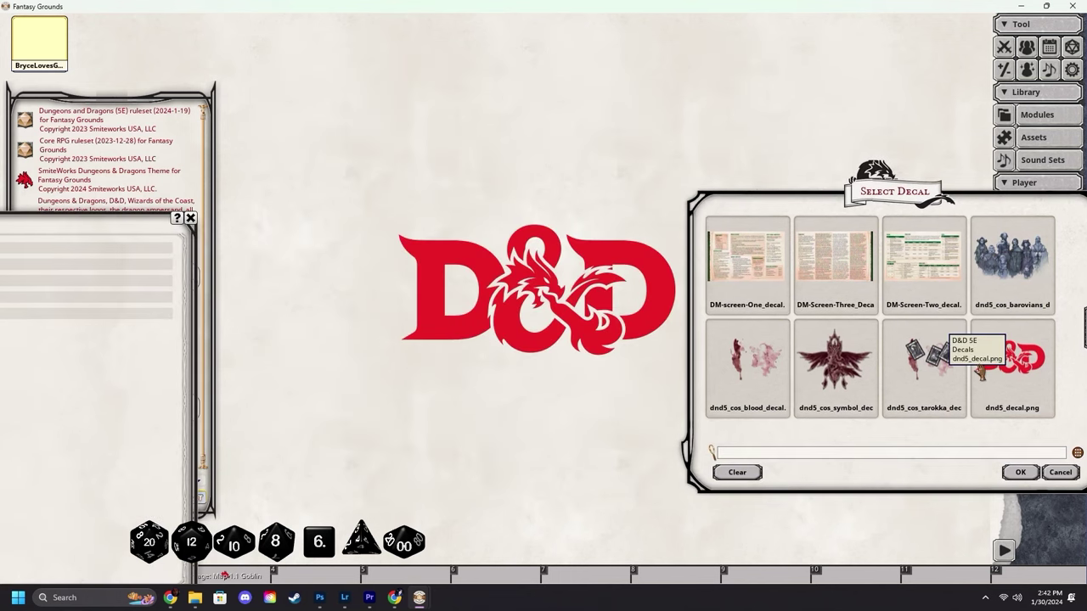
Step: Preview the Barovians, tarokka and blood decals, and choose dnd5_cos_symbol_decal.png as the desktop background
click(1011, 255)
click(942, 384)
click(839, 366)
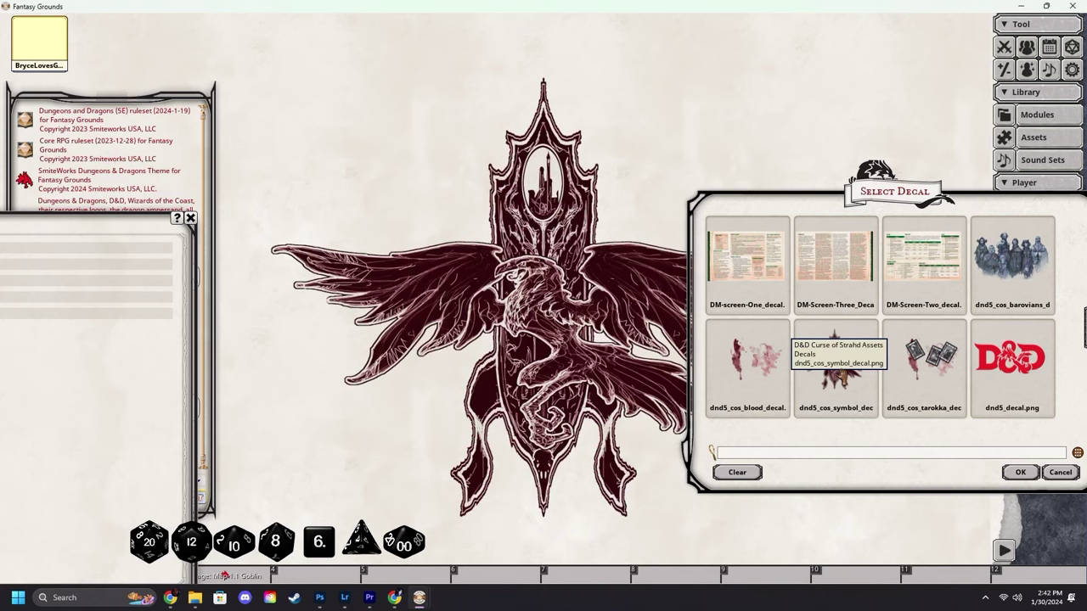
click(745, 378)
click(836, 361)
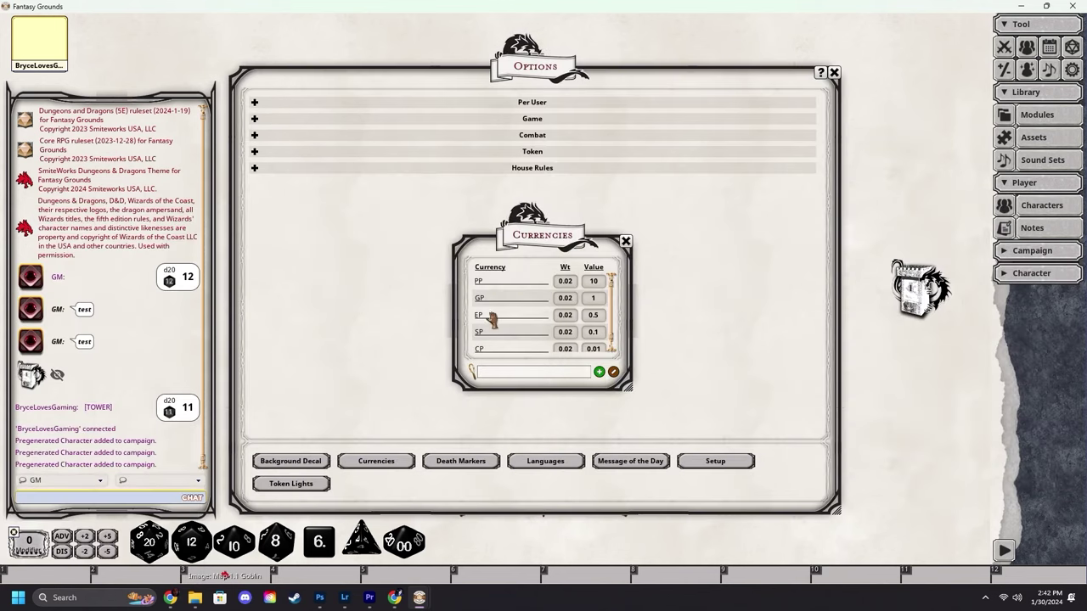
Step: Move and enlarge the Currencies window to review each currency's weight and value, and close it
drag(545, 244, 613, 174)
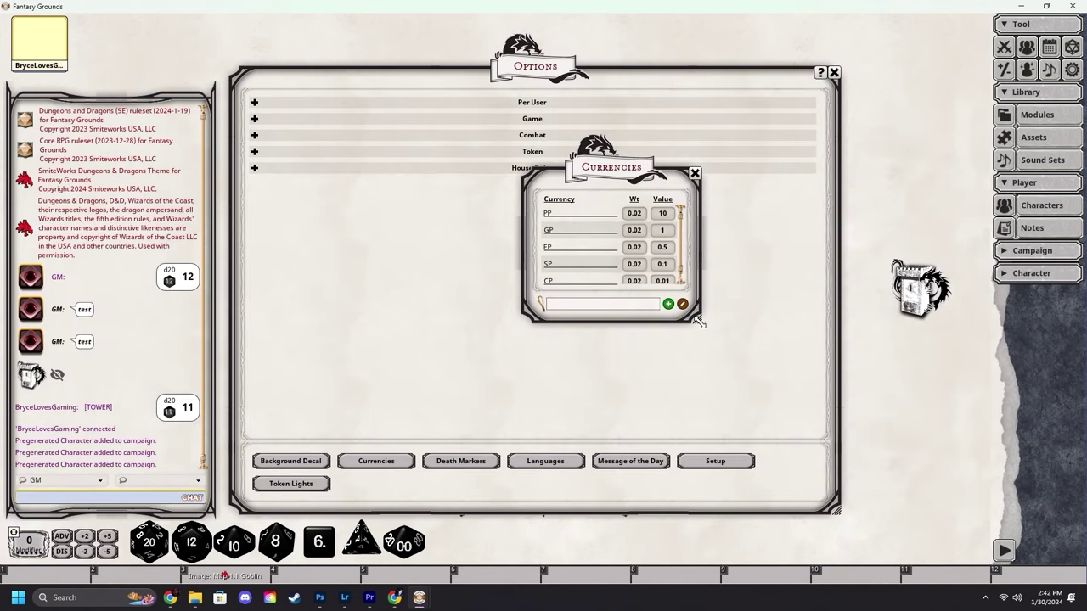
drag(699, 322, 735, 405)
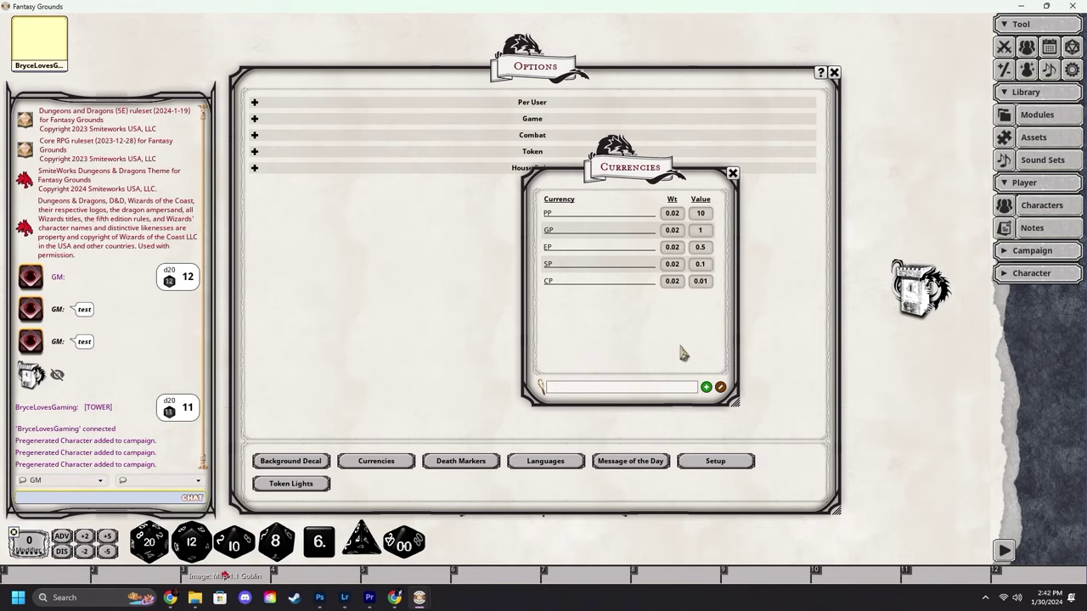
click(732, 173)
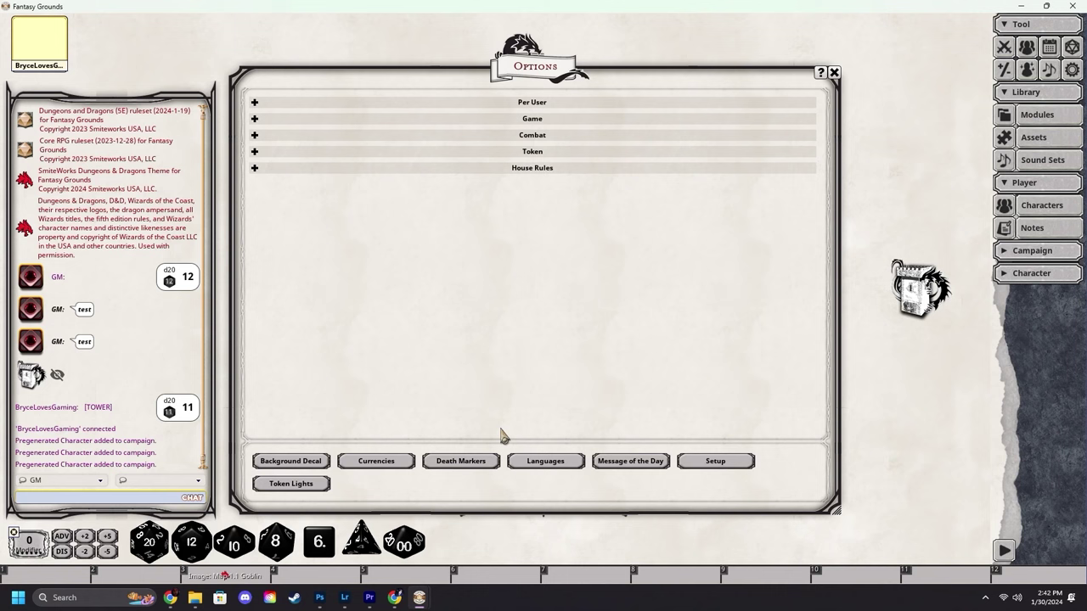
Step: Open the Death Markers settings, review the marker set assigned to each creature type, and close them
click(470, 461)
scroll(514, 259, down, 1)
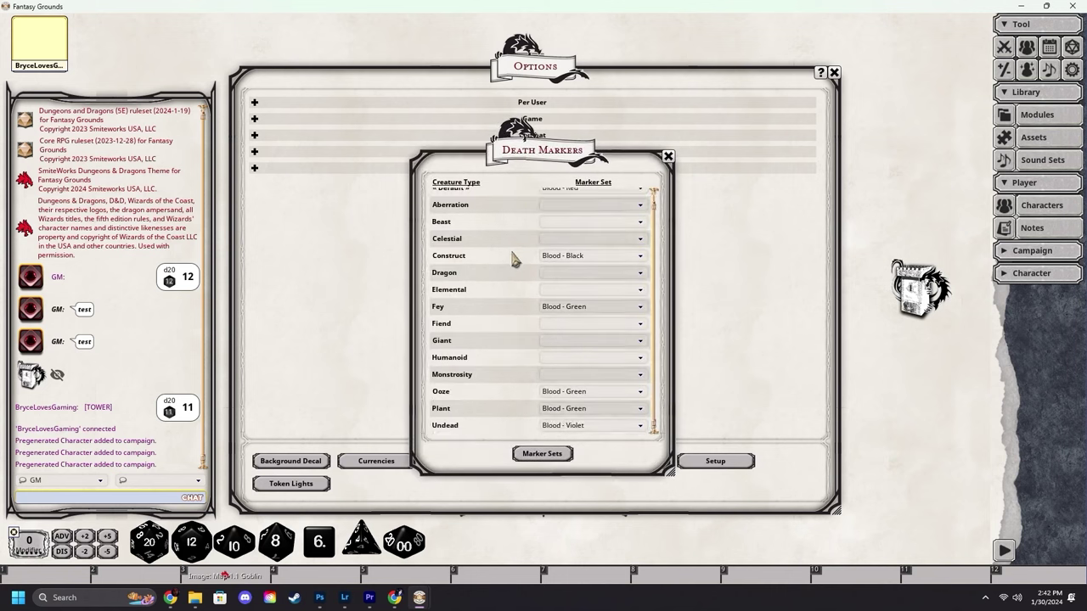
scroll(514, 259, up, 1)
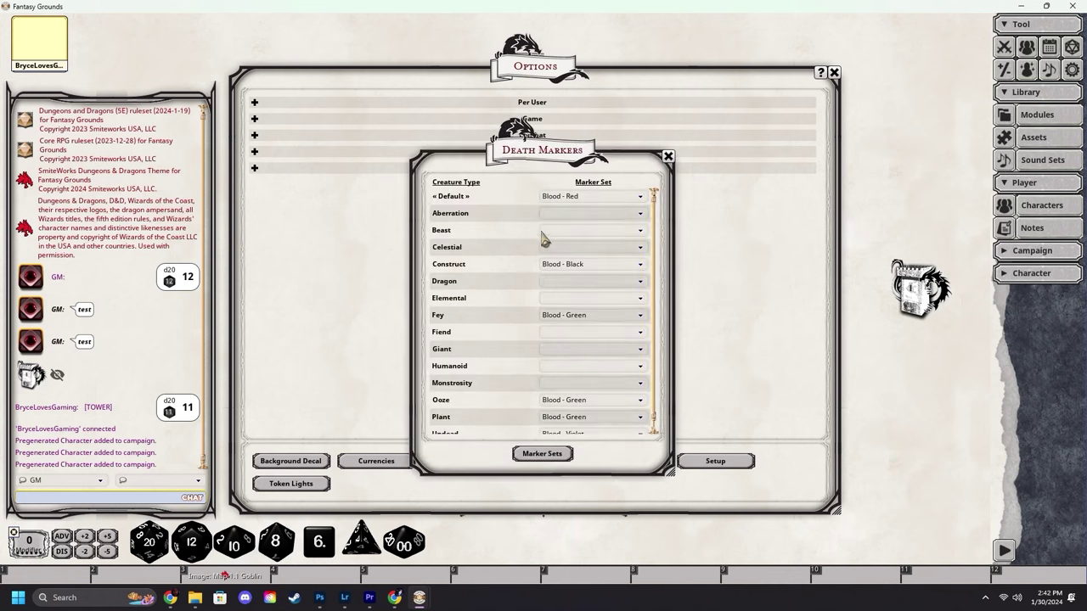
scroll(601, 254, down, 1)
scroll(606, 318, up, 1)
click(668, 157)
Step: Open the Languages list, enlarge it, review the script assigned to each language, and close it
click(568, 466)
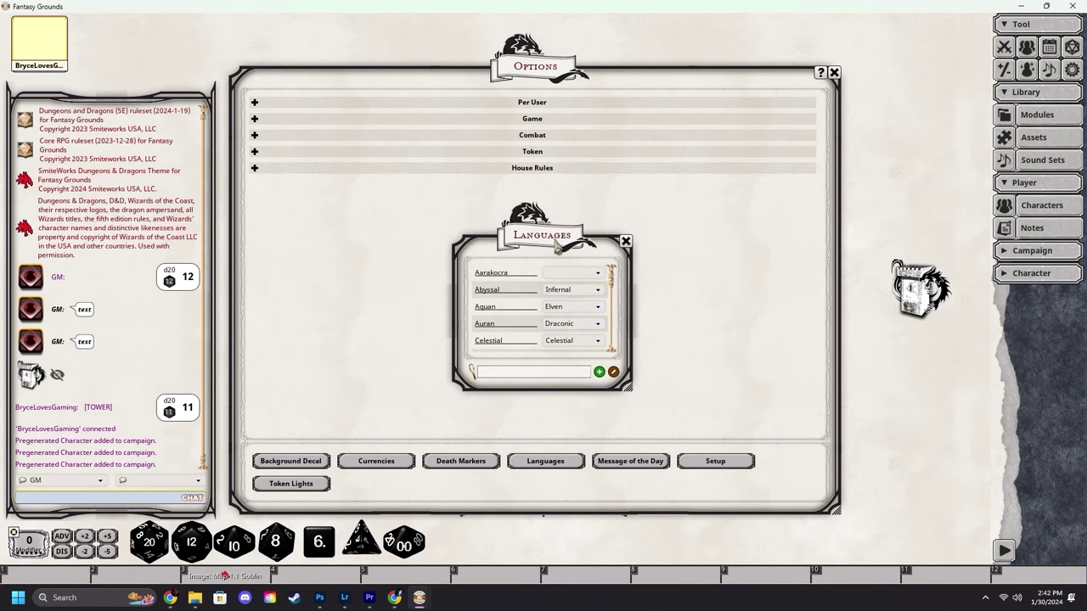
drag(554, 296, 715, 435)
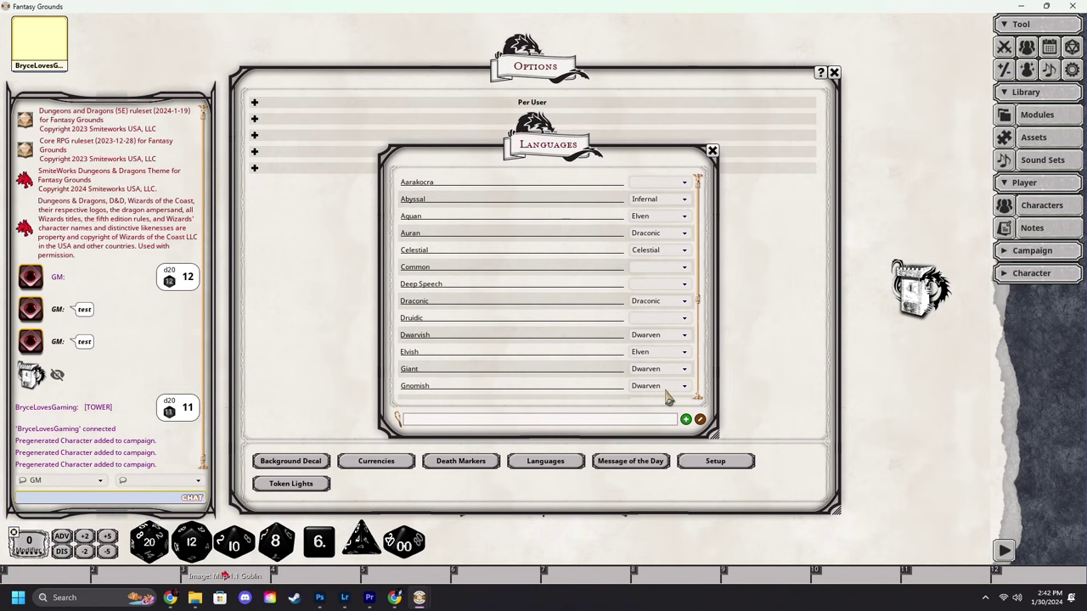
scroll(499, 225, down, 5)
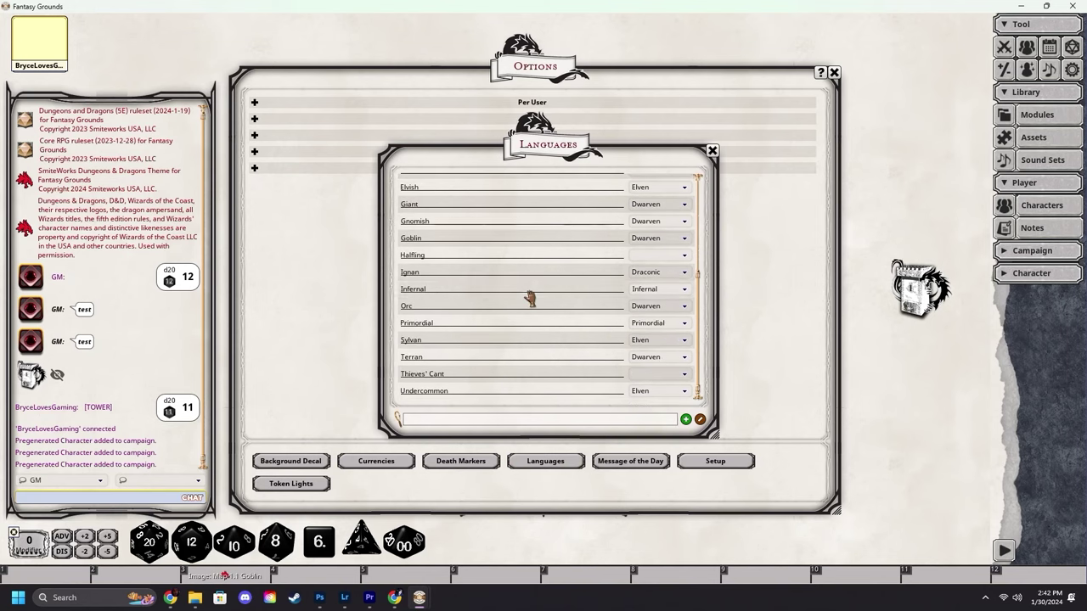
scroll(528, 295, up, 5)
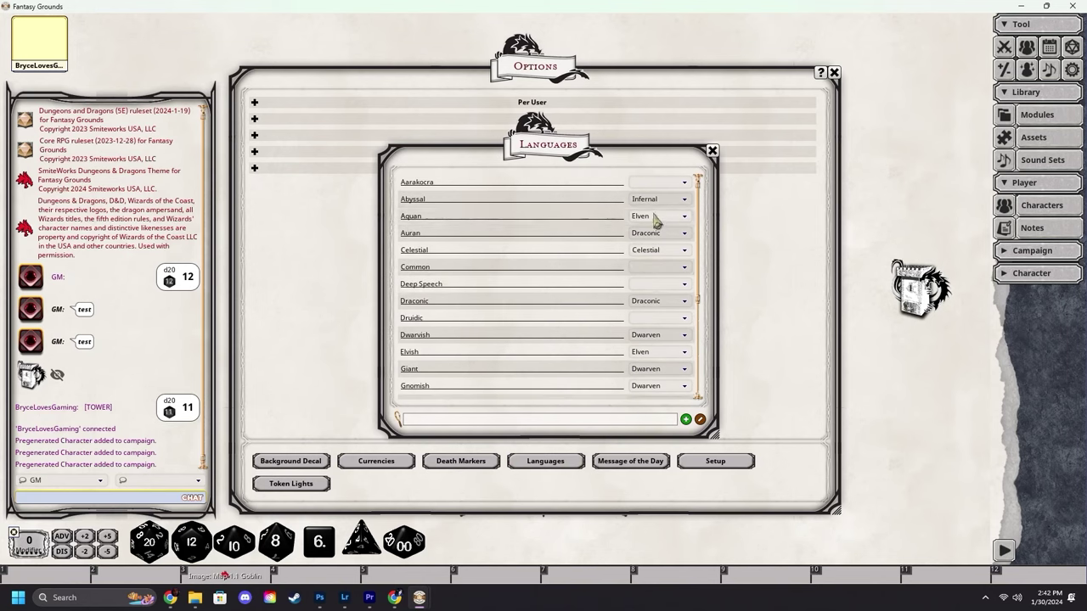
scroll(639, 331, down, 4)
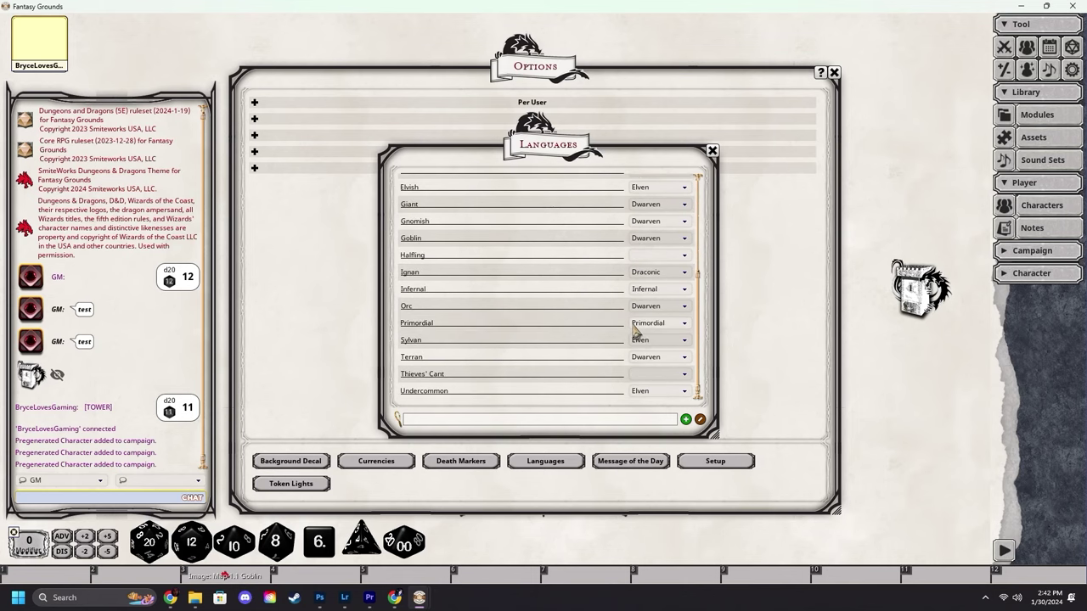
scroll(539, 346, up, 4)
click(712, 150)
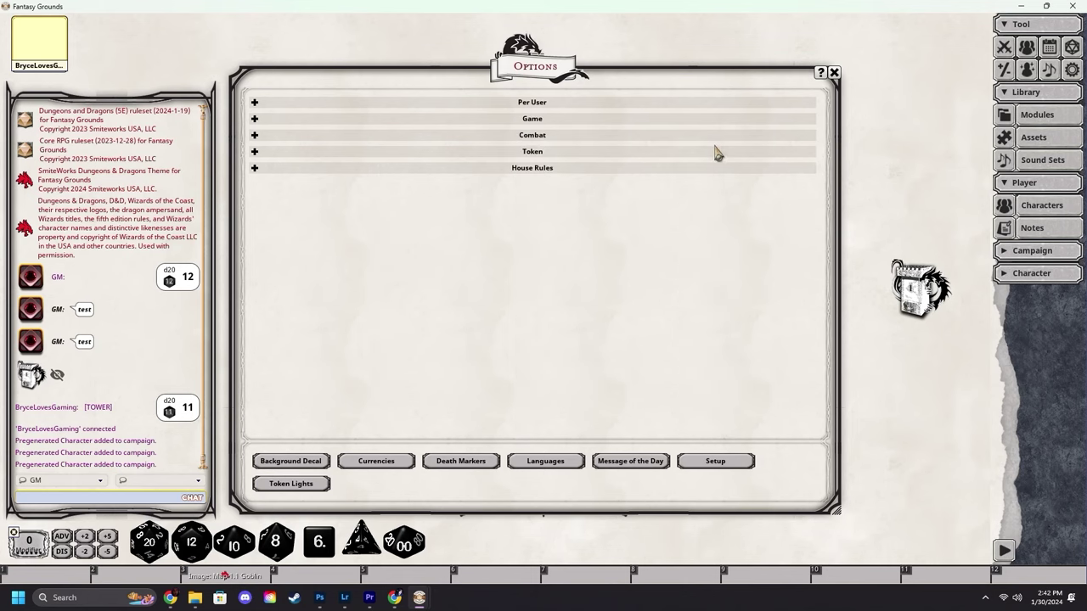
Step: Open the Message of the Day, move its window aside, and enter the text "Message of the day"
click(630, 461)
drag(546, 234, 472, 173)
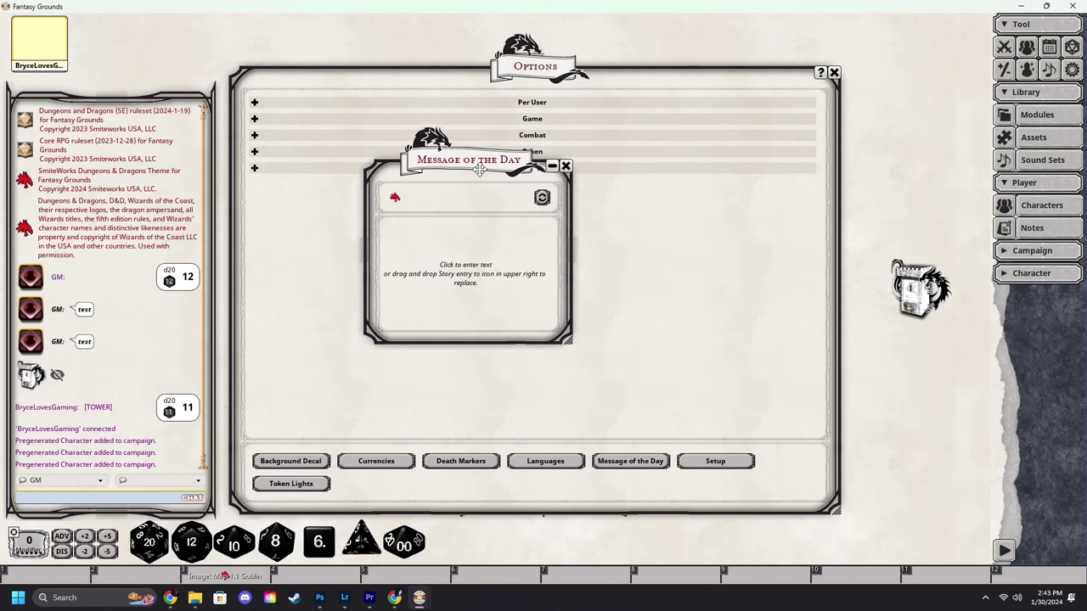
click(477, 273)
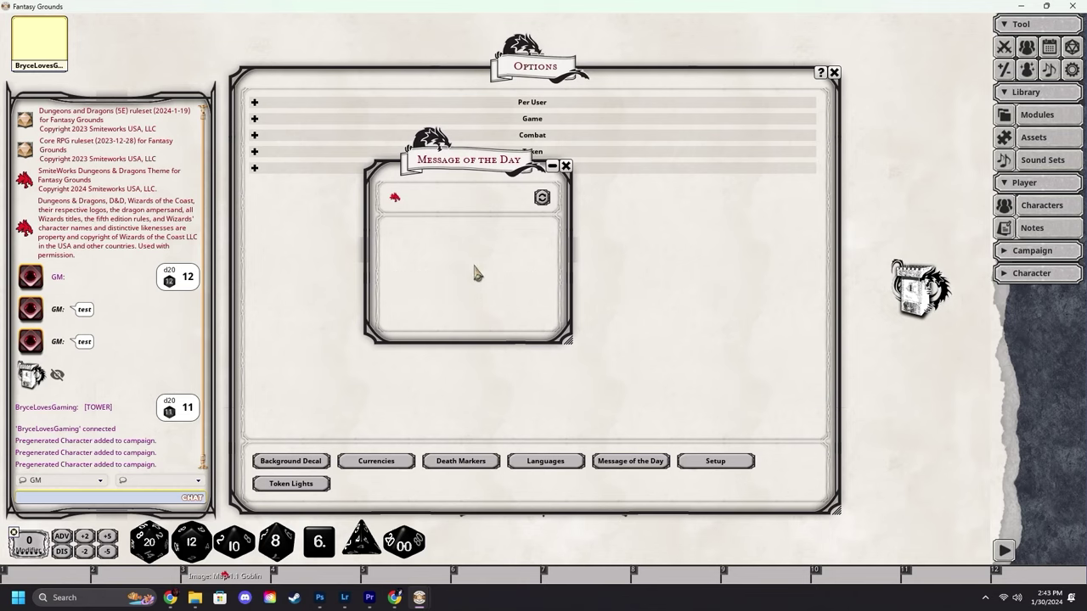
text(Message of the day)
Step: Open Campaign Setup, go through its pages up to Options, and finish the wizard
click(715, 460)
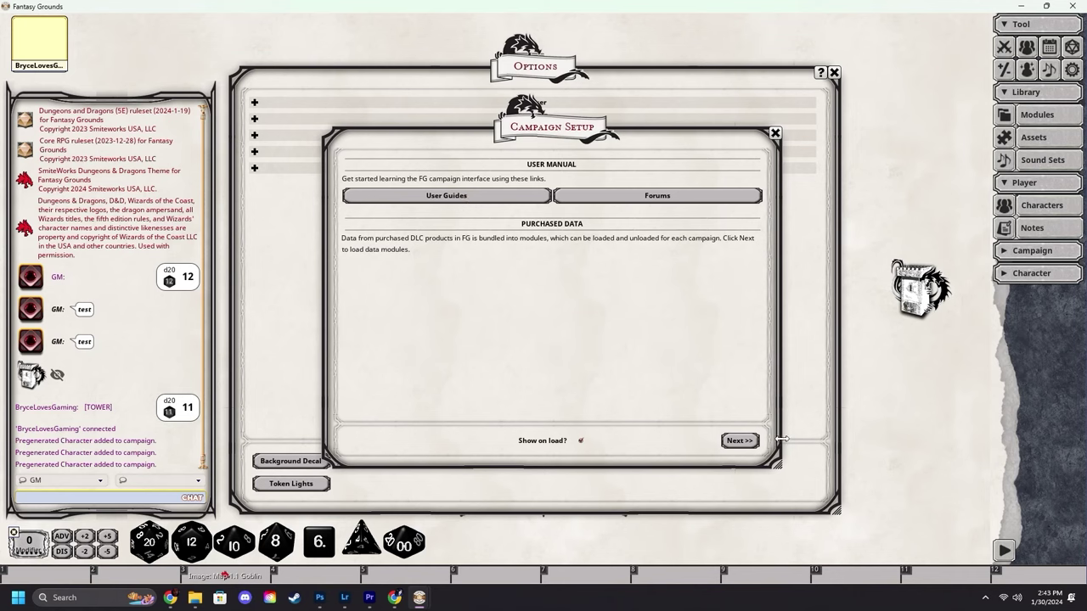
click(746, 440)
click(745, 440)
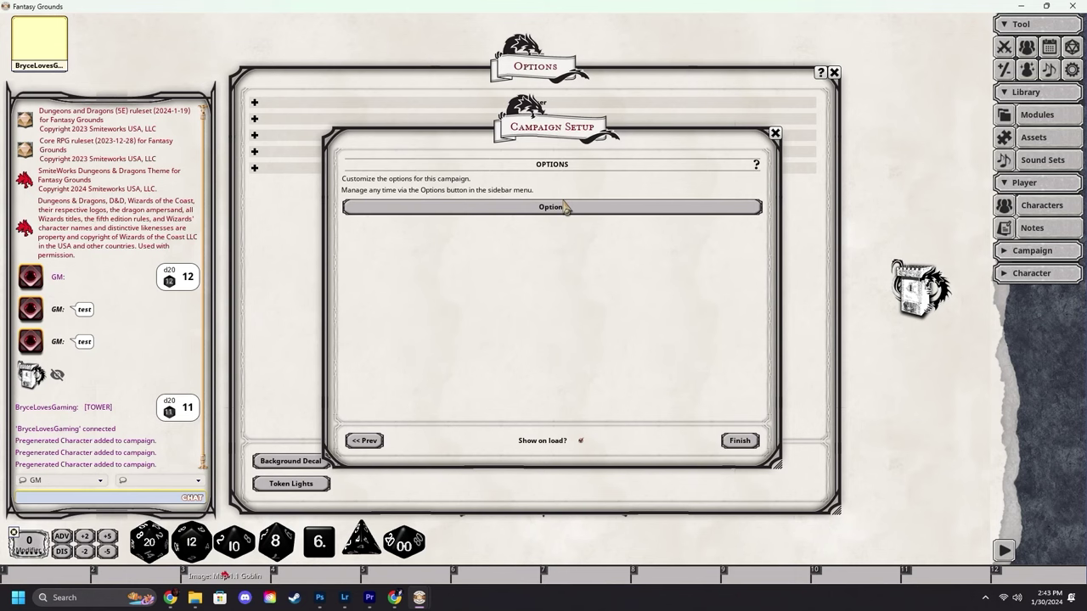
click(740, 440)
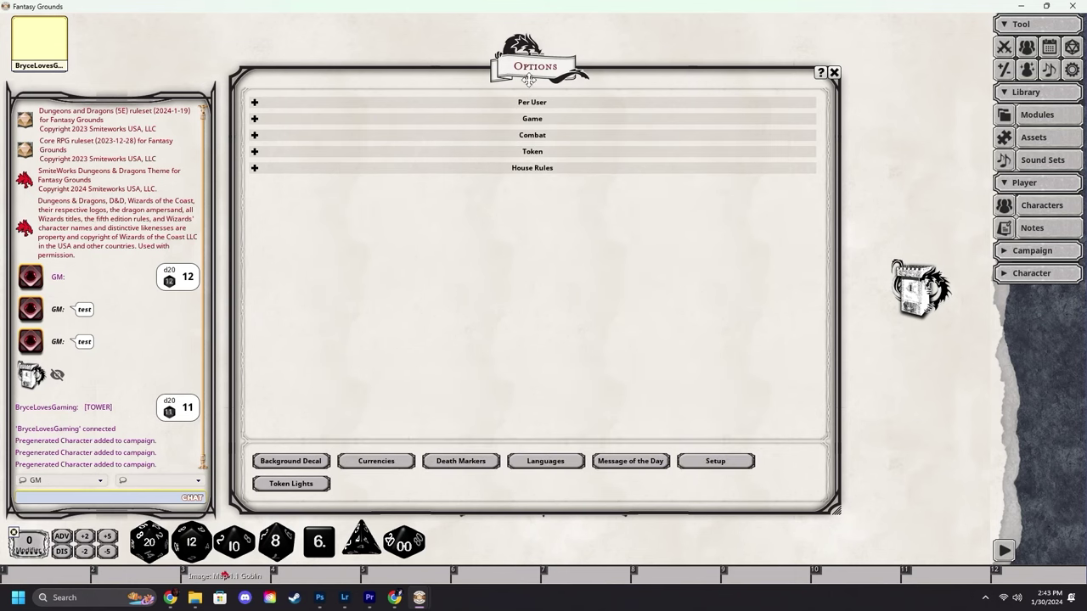
Step: Open and enlarge the Token Lights list, examine the Torch and Lantern light settings, and close everything but Options
drag(525, 73, 521, 77)
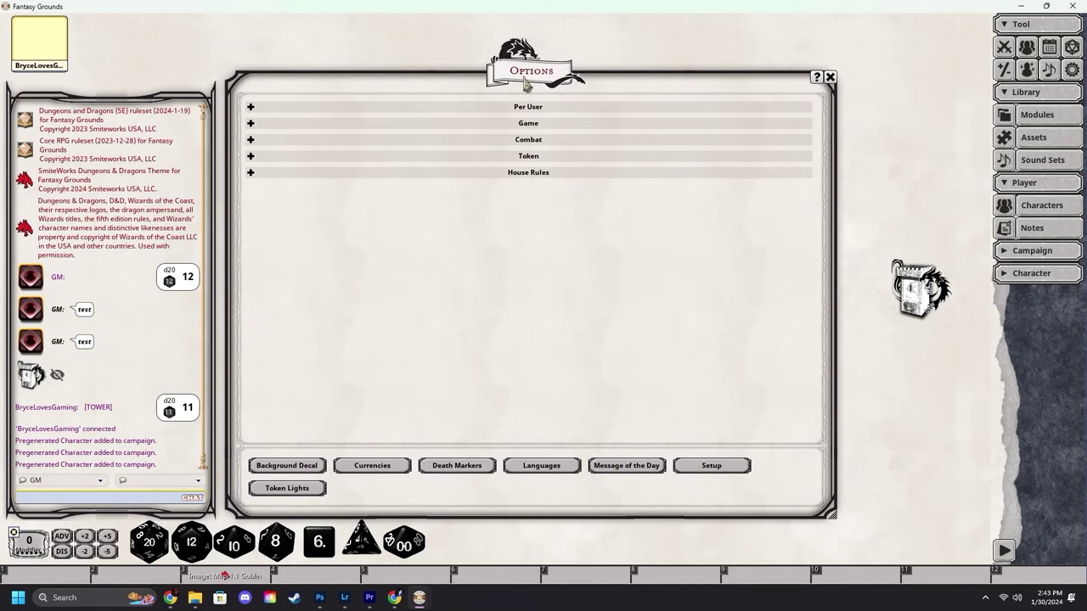
click(282, 491)
drag(552, 250, 471, 194)
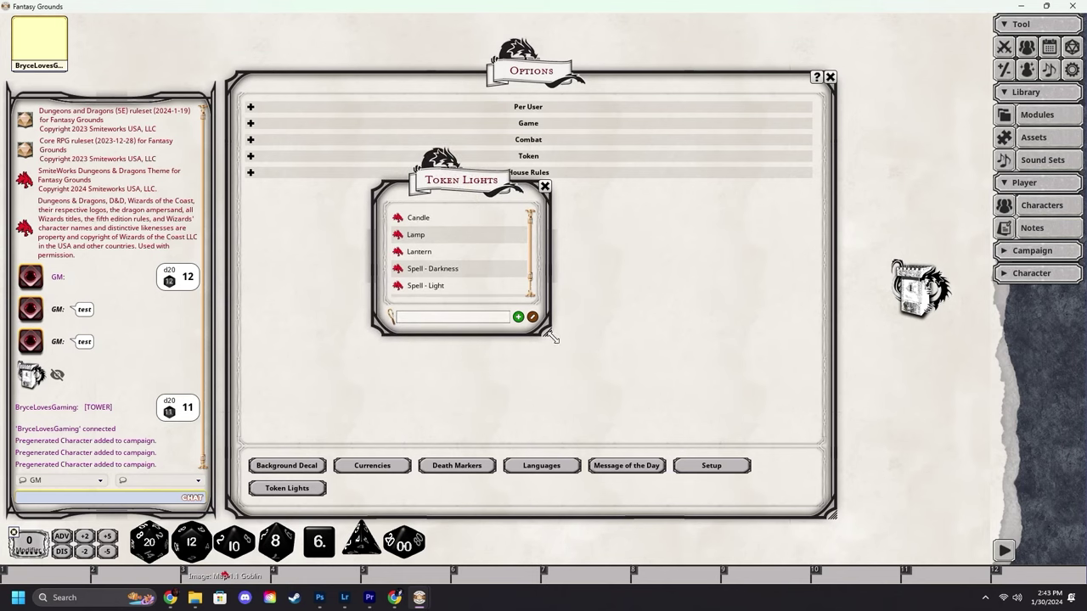
drag(552, 334, 698, 436)
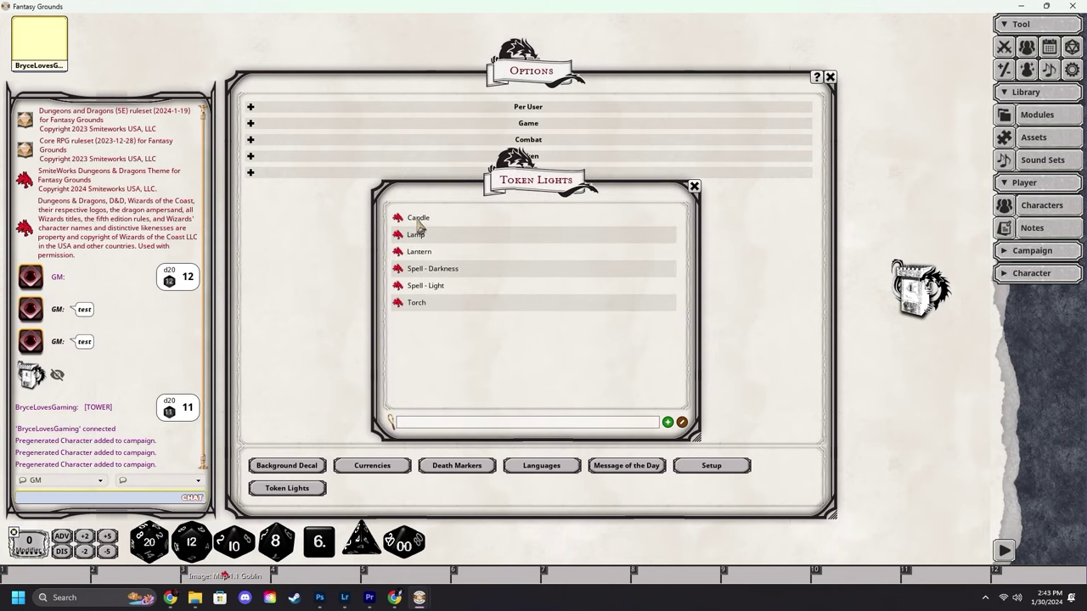
click(416, 307)
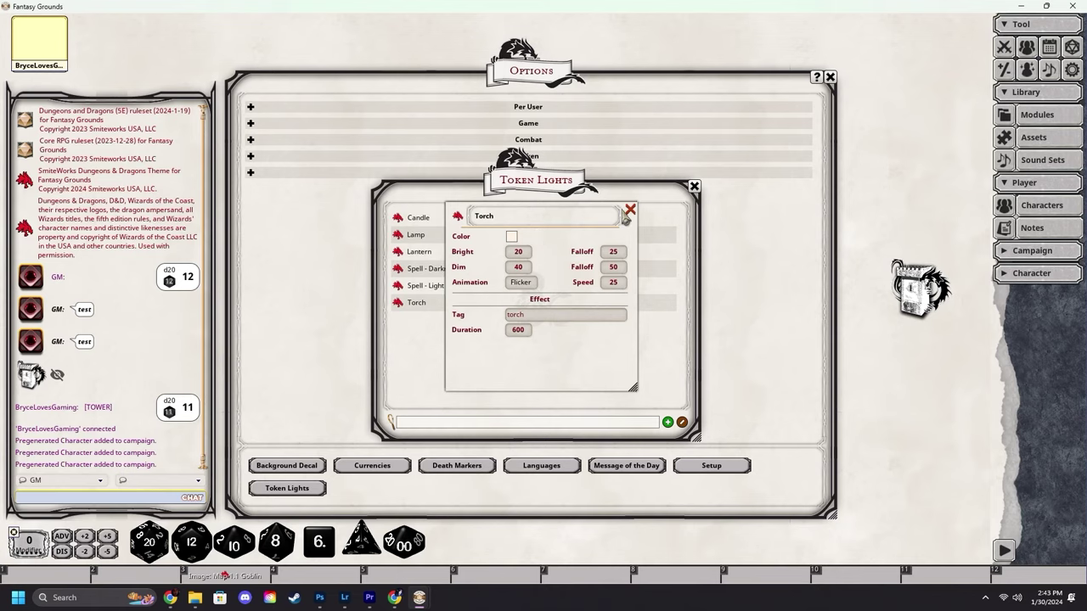
click(630, 210)
click(446, 252)
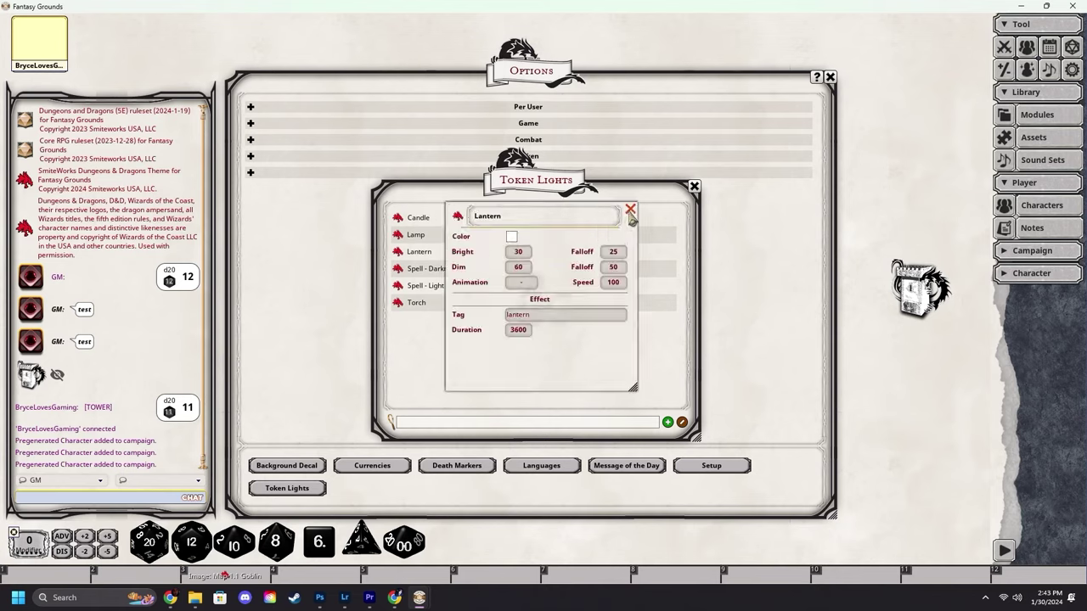
click(630, 210)
click(694, 186)
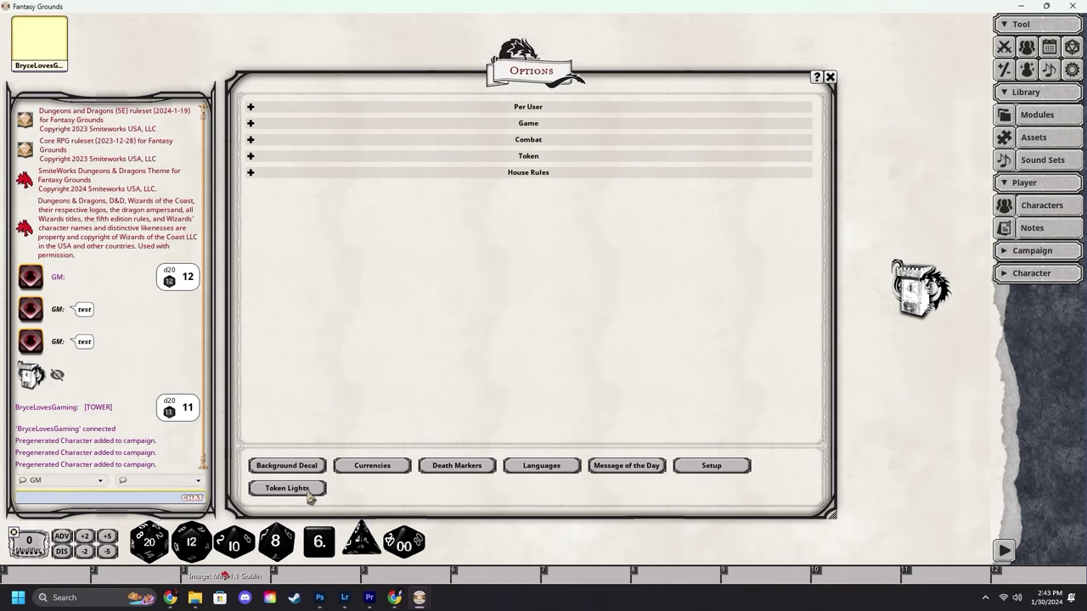